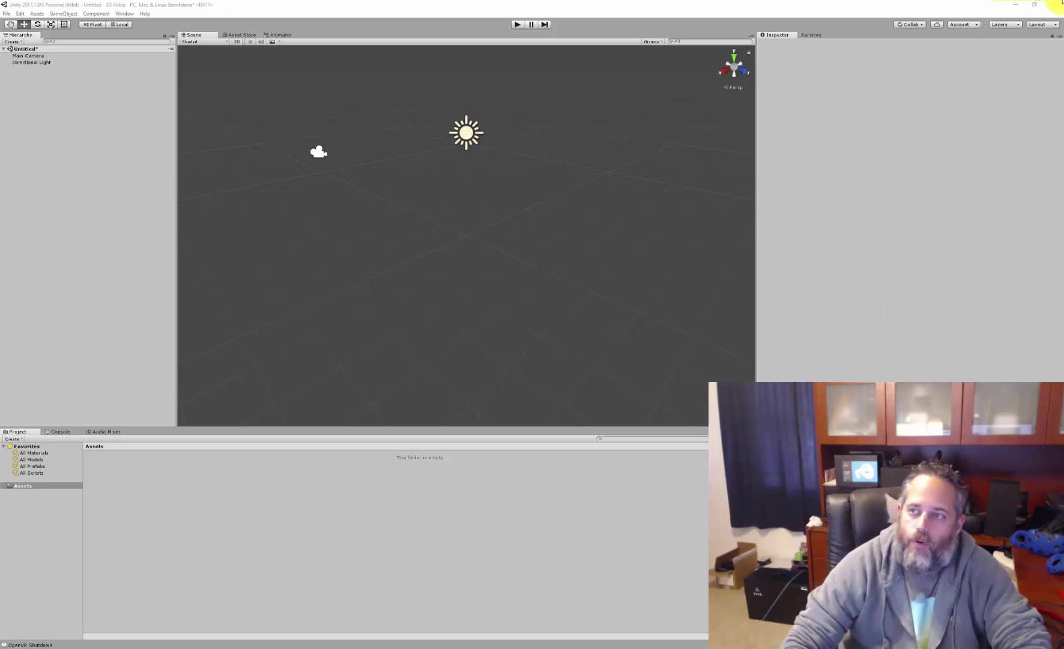
- Review the Unity3D.College article in the browser, then return to Unity
{"action": "key", "text": "alt+Tab"}
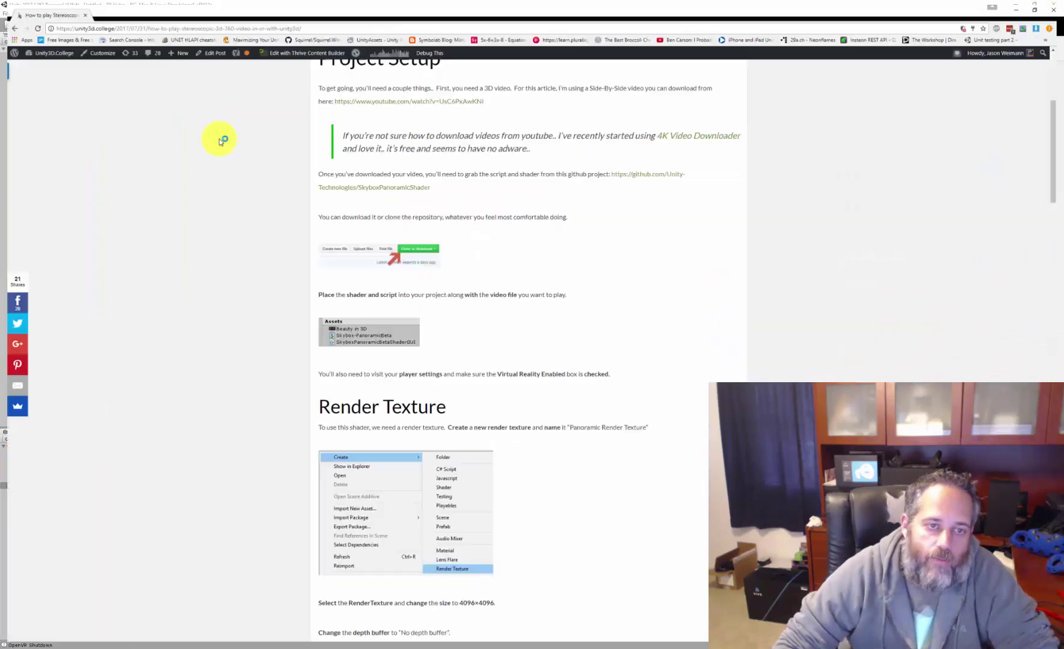
{"action": "scroll", "coordinate": [461, 253], "scroll_direction": "up", "scroll_amount": 4}
{"action": "scroll", "coordinate": [461, 252], "scroll_direction": "down", "scroll_amount": 20}
{"action": "scroll", "coordinate": [461, 252], "scroll_direction": "down", "scroll_amount": 14}
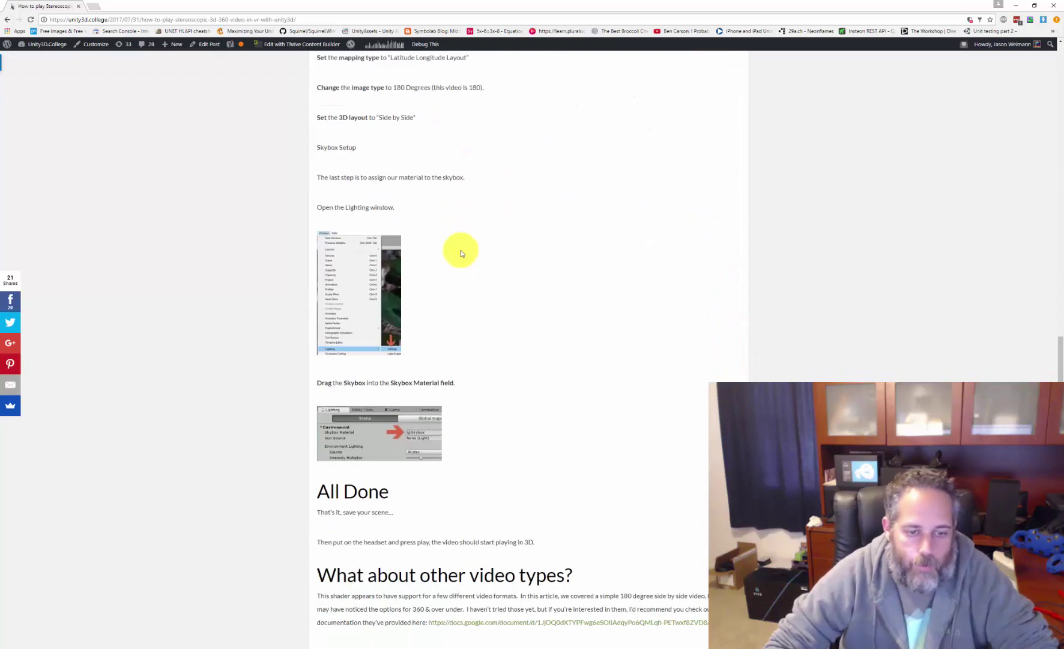
{"action": "scroll", "coordinate": [760, 231], "scroll_direction": "up", "scroll_amount": 20}
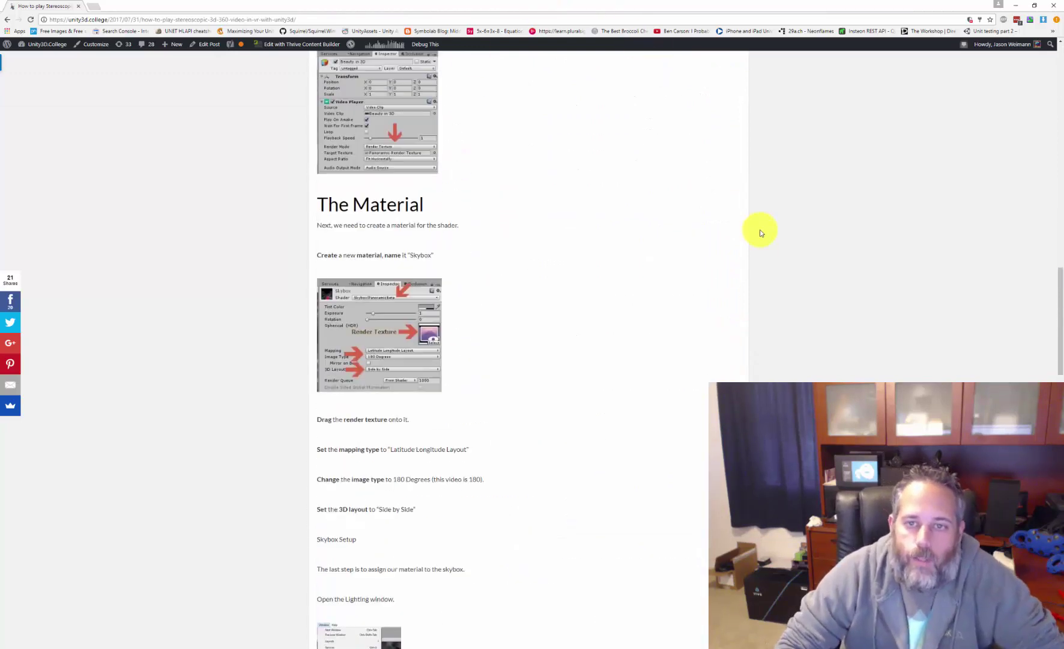
{"action": "left_click", "coordinate": [1014, 6]}
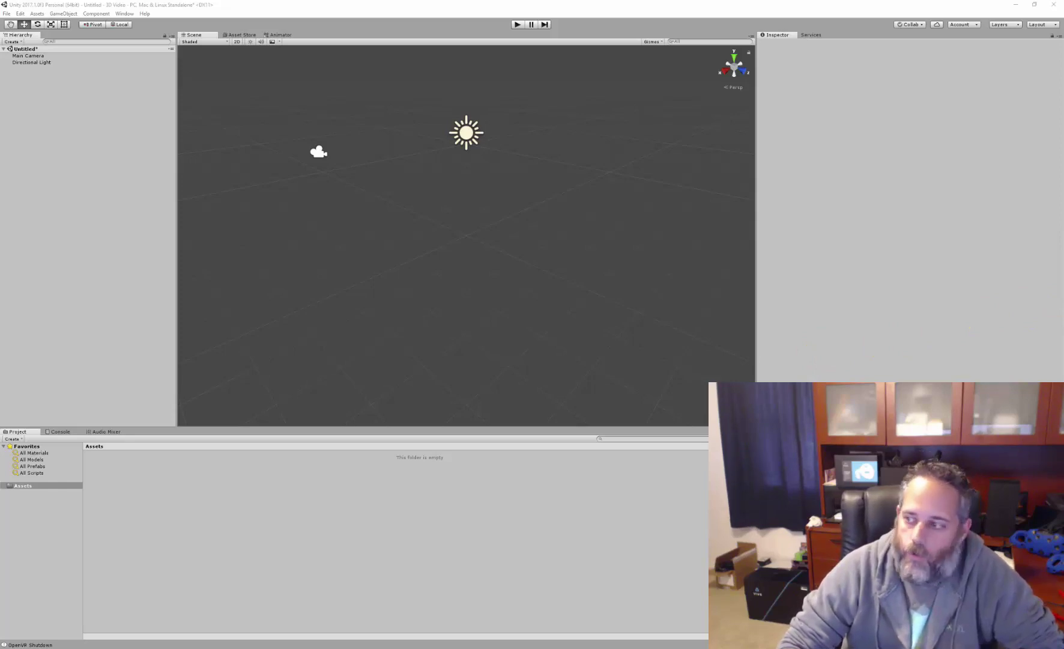
- Download the YouTube 3D video by pasting its link into 4K Video Downloader
{"action": "key", "text": "alt+Tab"}
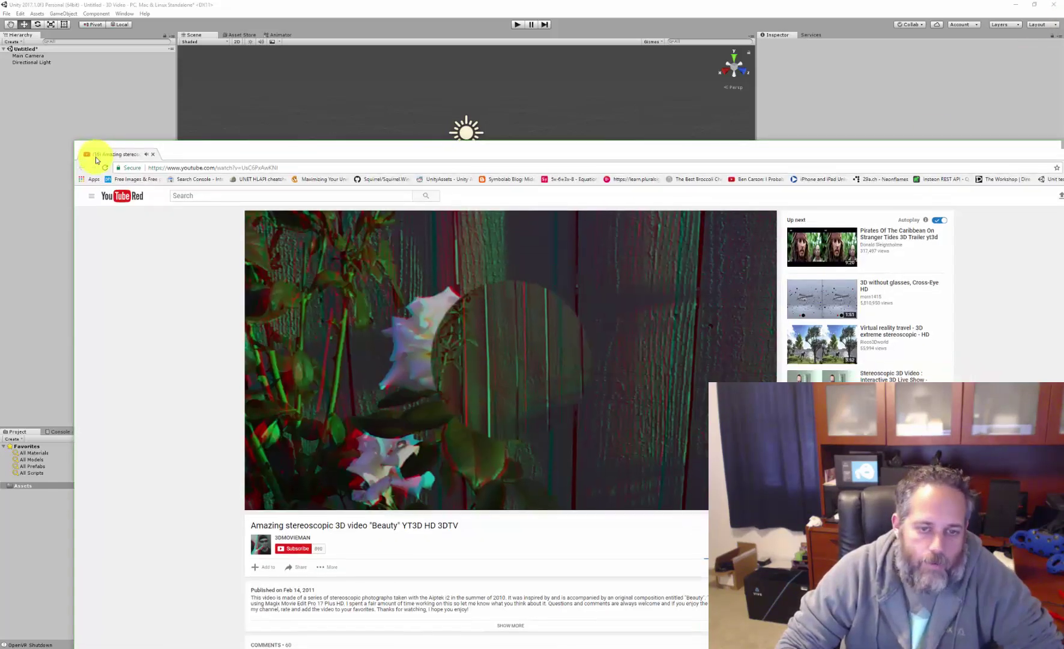
{"action": "double_click", "coordinate": [96, 158]}
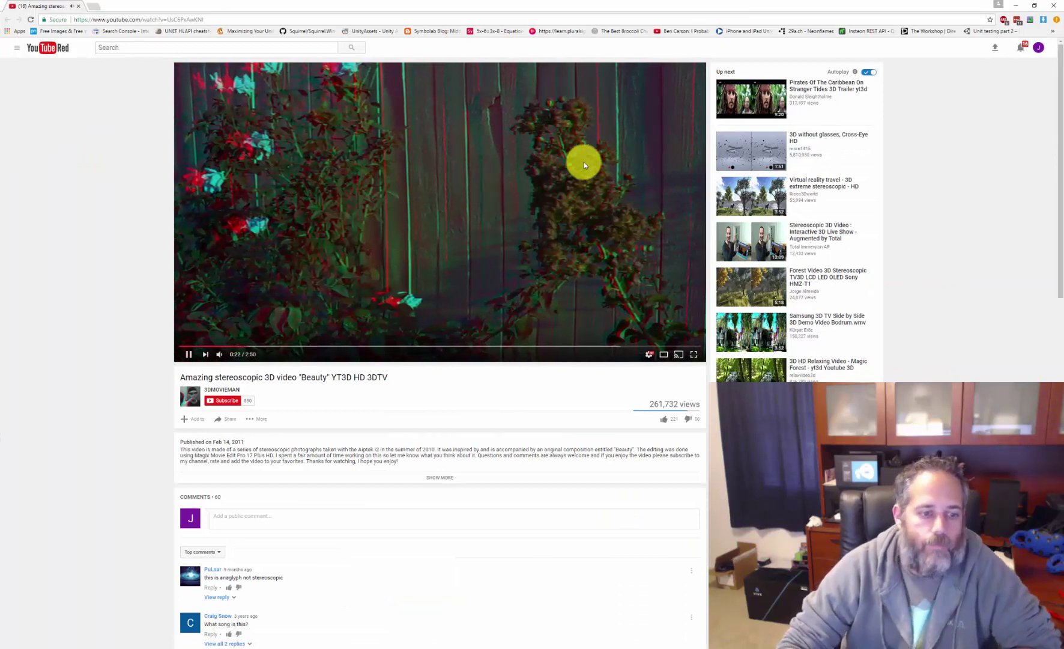
{"action": "left_click", "coordinate": [1014, 5]}
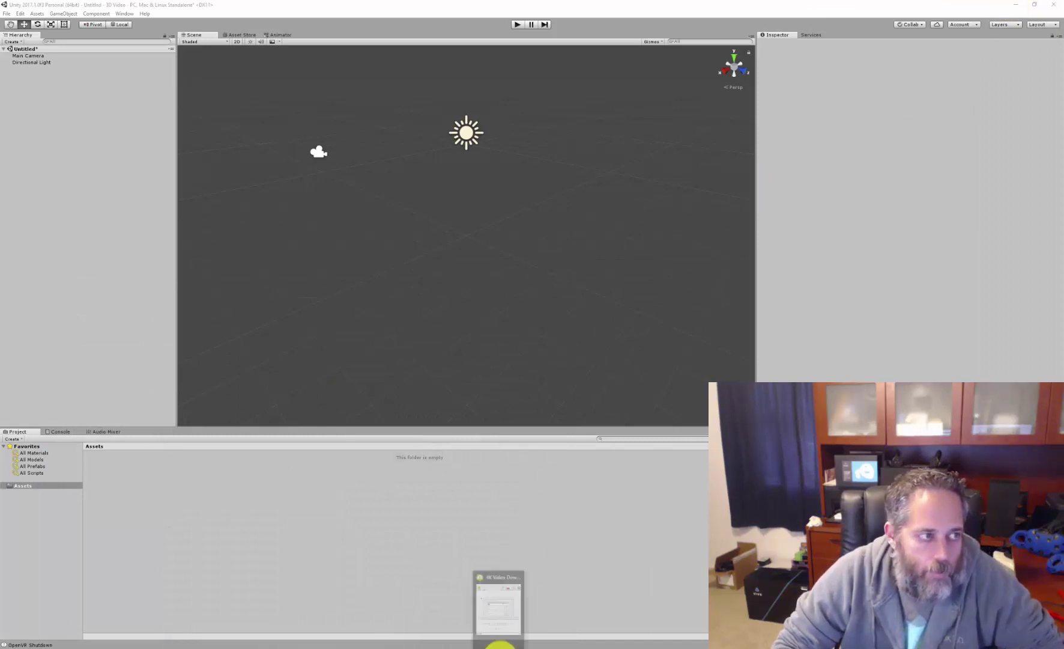
{"action": "left_click", "coordinate": [500, 645]}
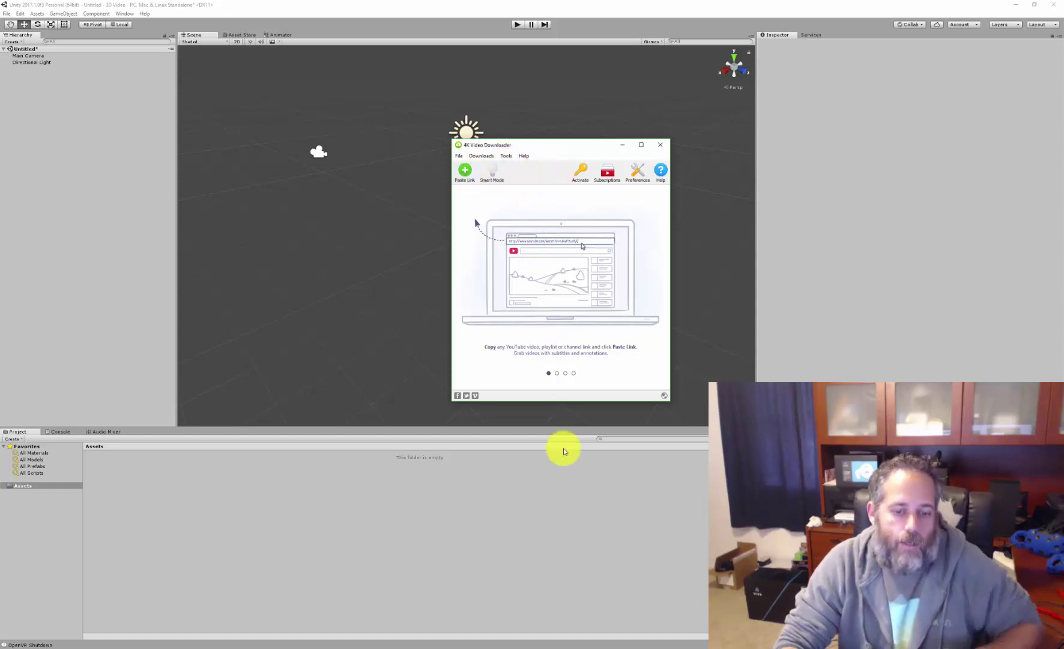
{"action": "left_click", "coordinate": [152, 645]}
{"action": "left_click", "coordinate": [404, 621]}
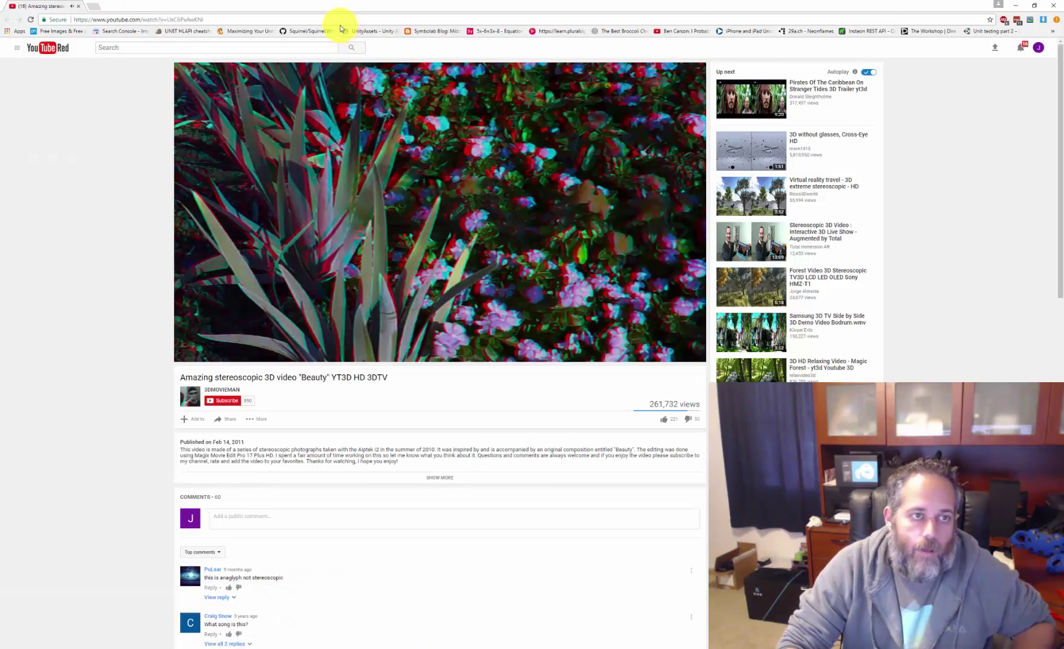
{"action": "left_click", "coordinate": [1053, 5]}
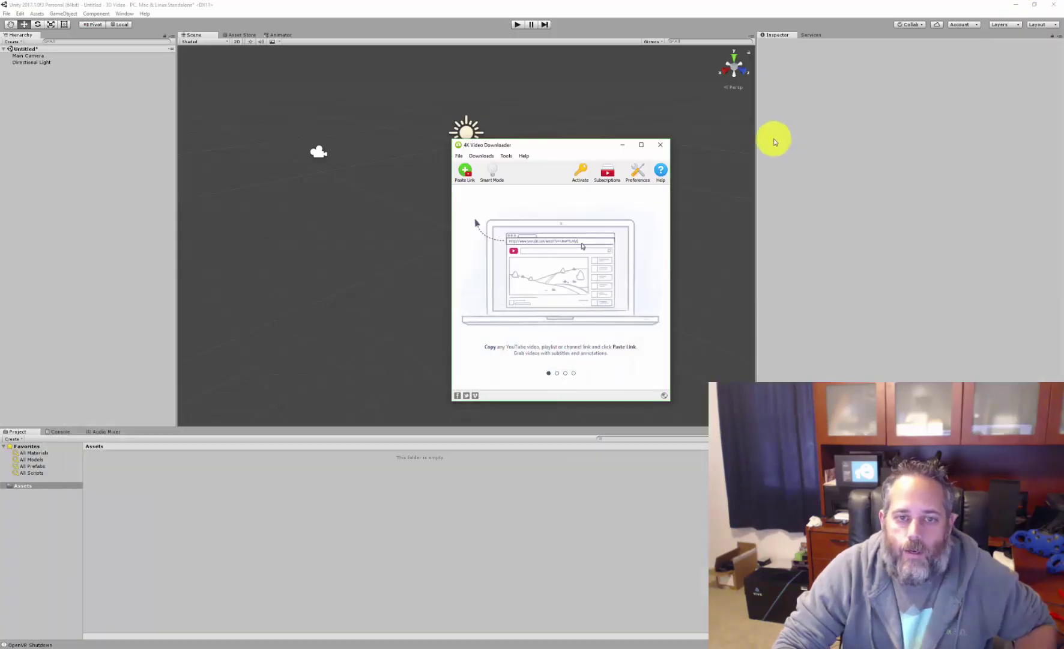
{"action": "left_click", "coordinate": [465, 172]}
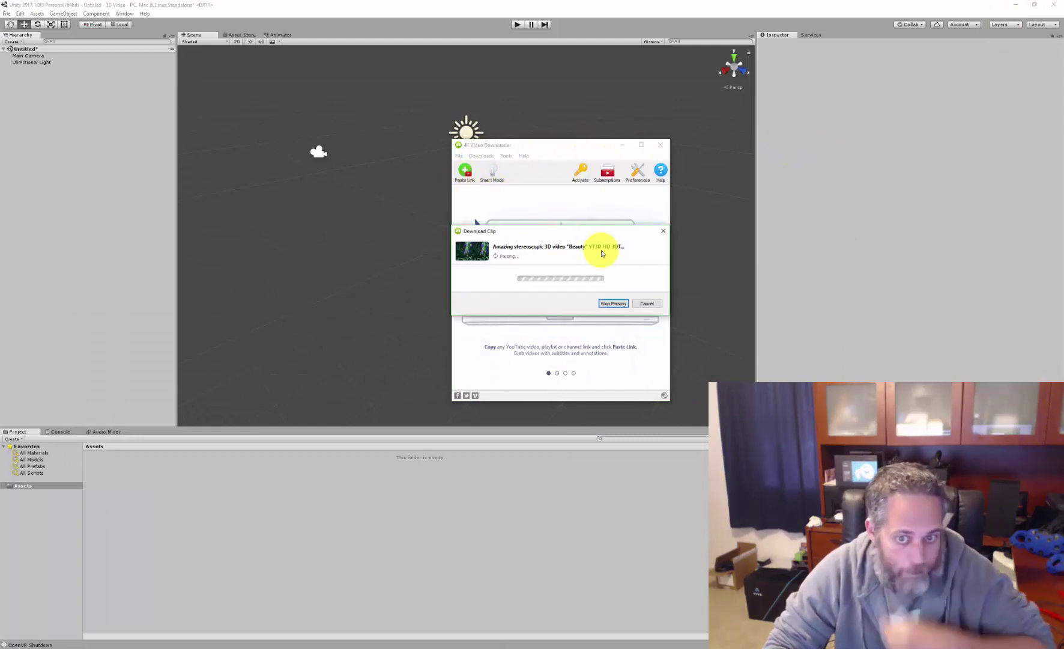
{"action": "left_click", "coordinate": [620, 304]}
{"action": "left_click", "coordinate": [623, 146]}
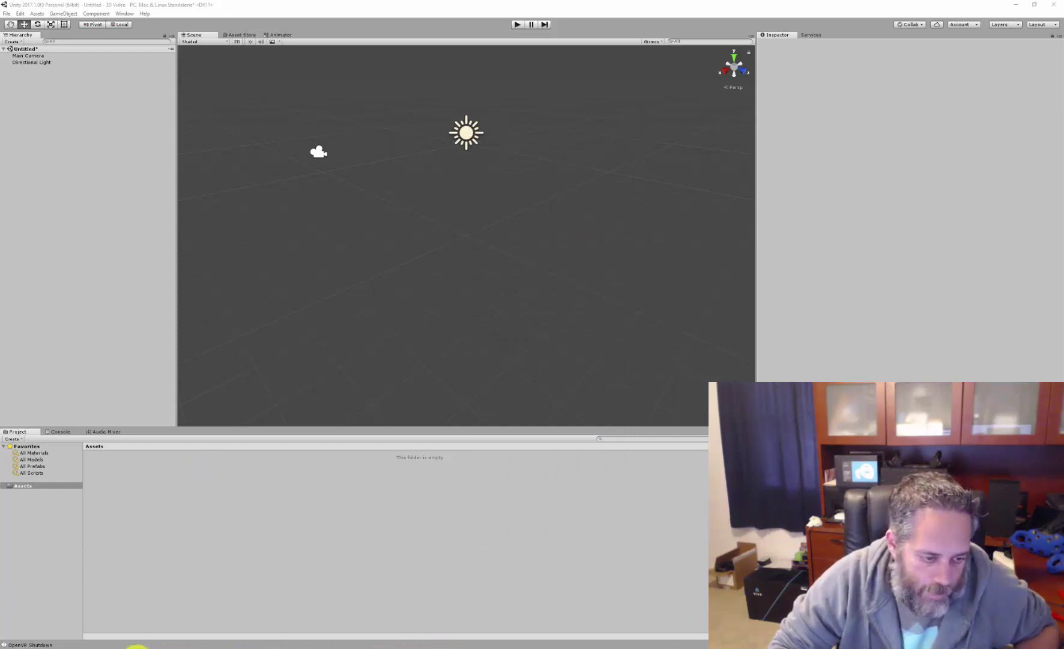
- Drop the downloaded 'Beauty in 3D' mp4 into Unity's Assets and check its import settings
{"action": "mouse_move", "coordinate": [84, 646]}
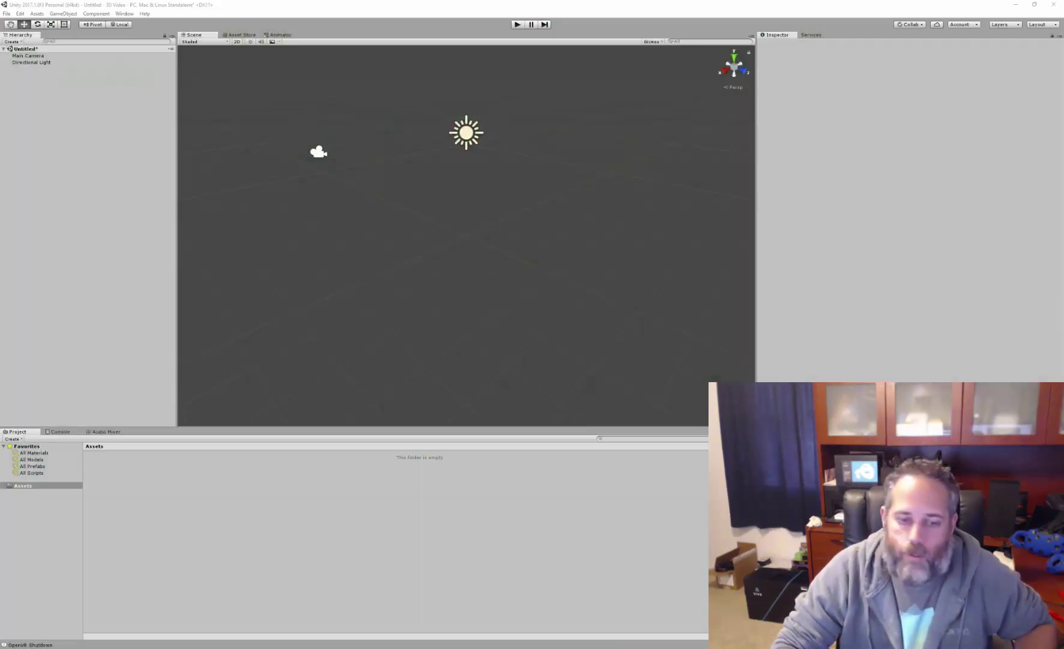
{"action": "left_click_drag", "start_coordinate": [442, 555], "coordinate": [348, 542]}
{"action": "left_click", "coordinate": [127, 453]}
{"action": "left_click", "coordinate": [119, 453]}
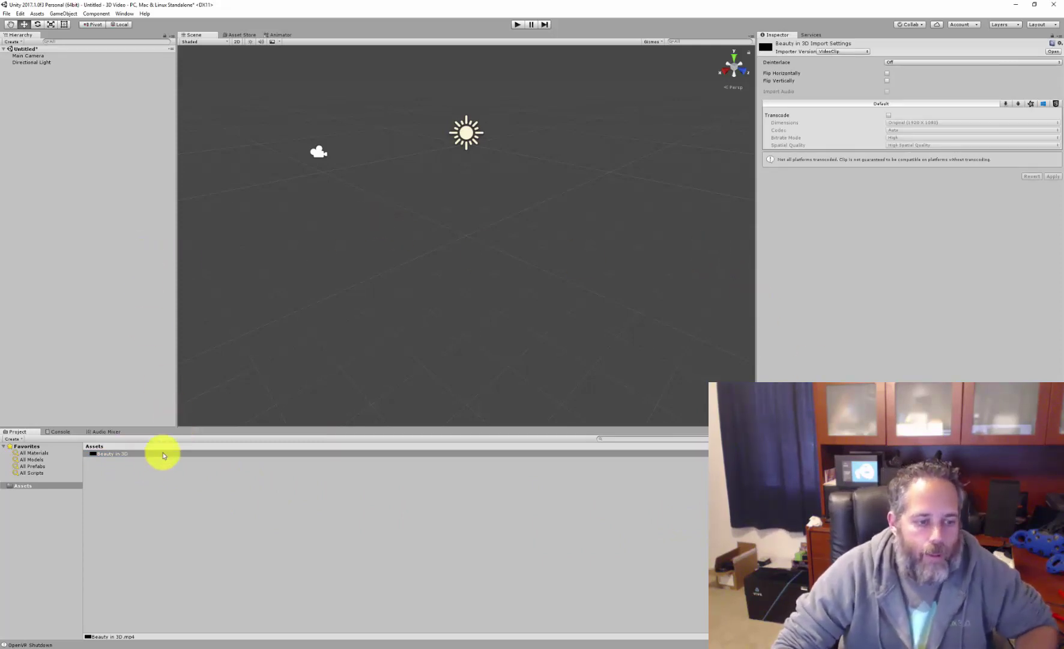
{"action": "left_click", "coordinate": [153, 481]}
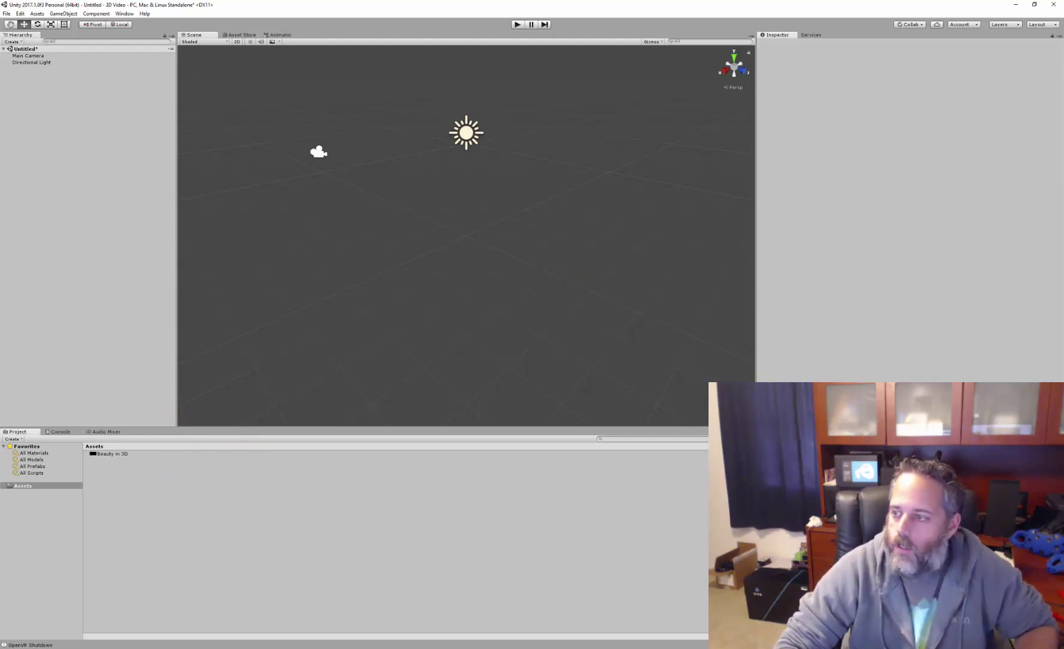
- Download the Unity-Technologies SkyboxPanoramicShader repository from GitHub as a ZIP
{"action": "key", "text": "alt+Tab"}
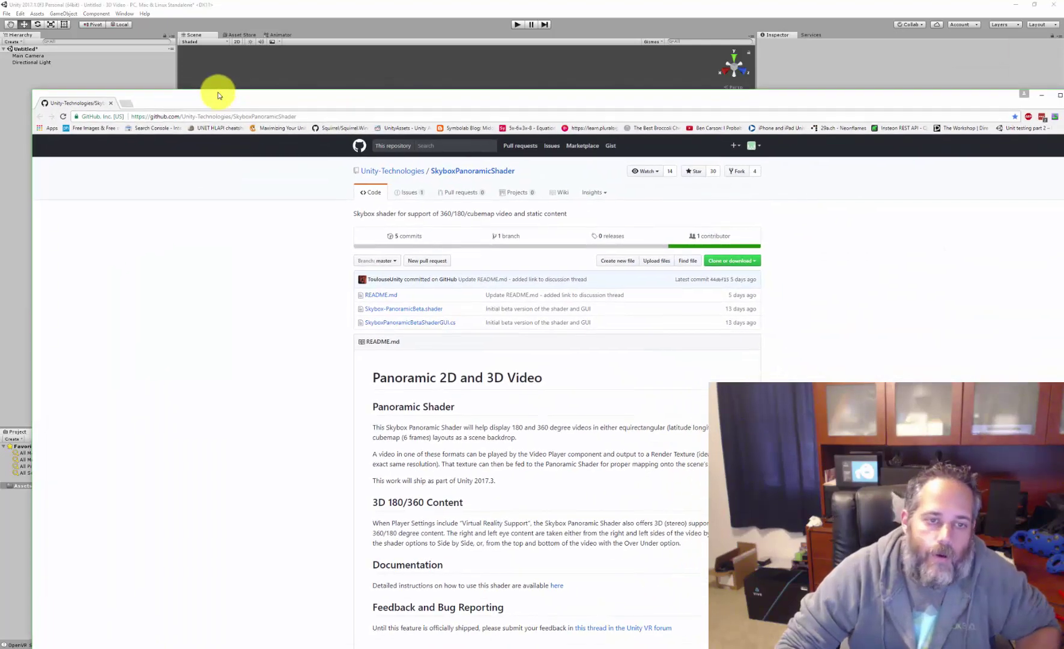
{"action": "double_click", "coordinate": [219, 91]}
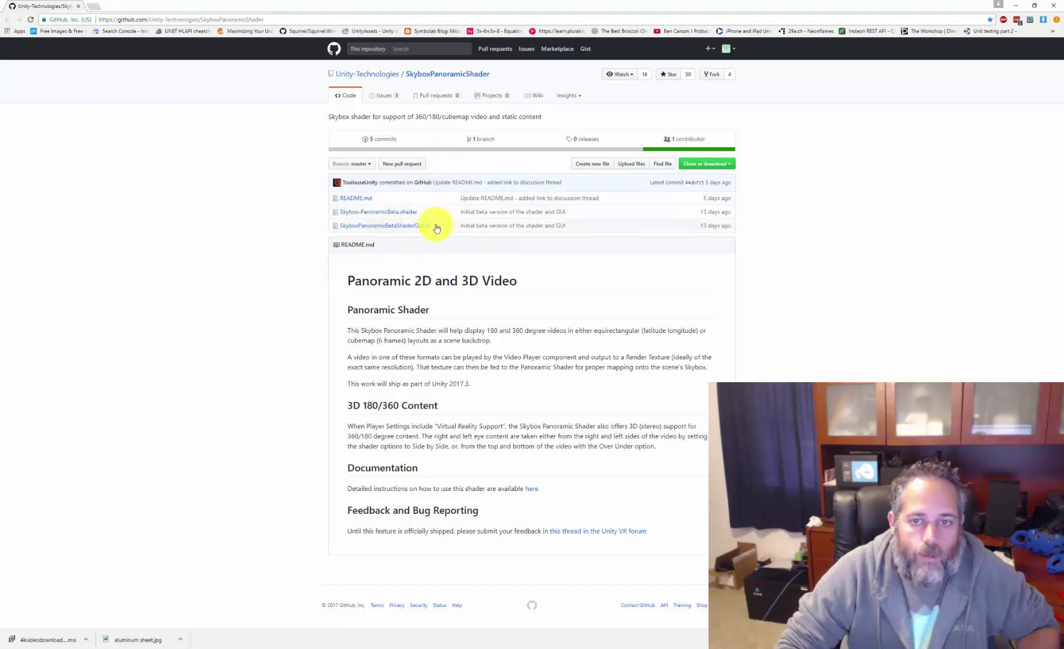
{"action": "left_click", "coordinate": [725, 164]}
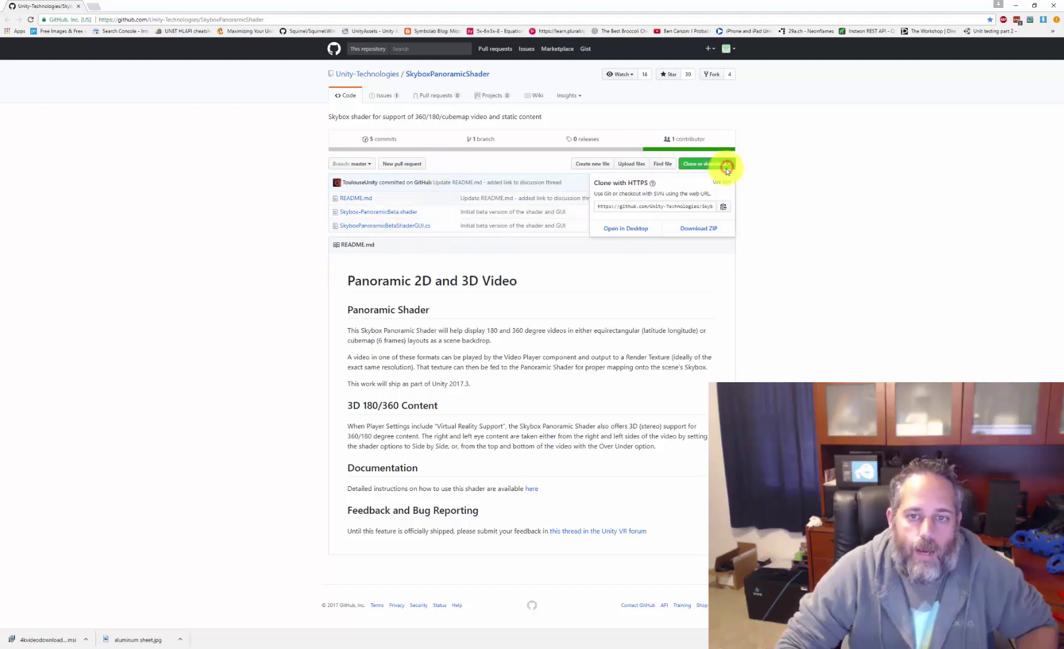
{"action": "left_click", "coordinate": [694, 229]}
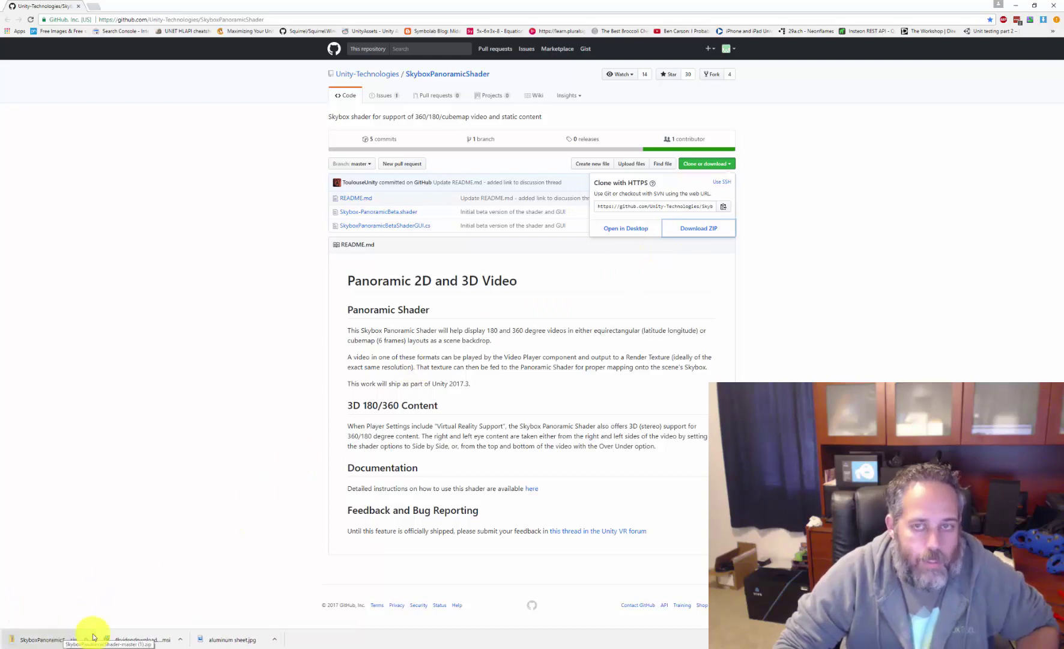
{"action": "left_click", "coordinate": [1015, 5]}
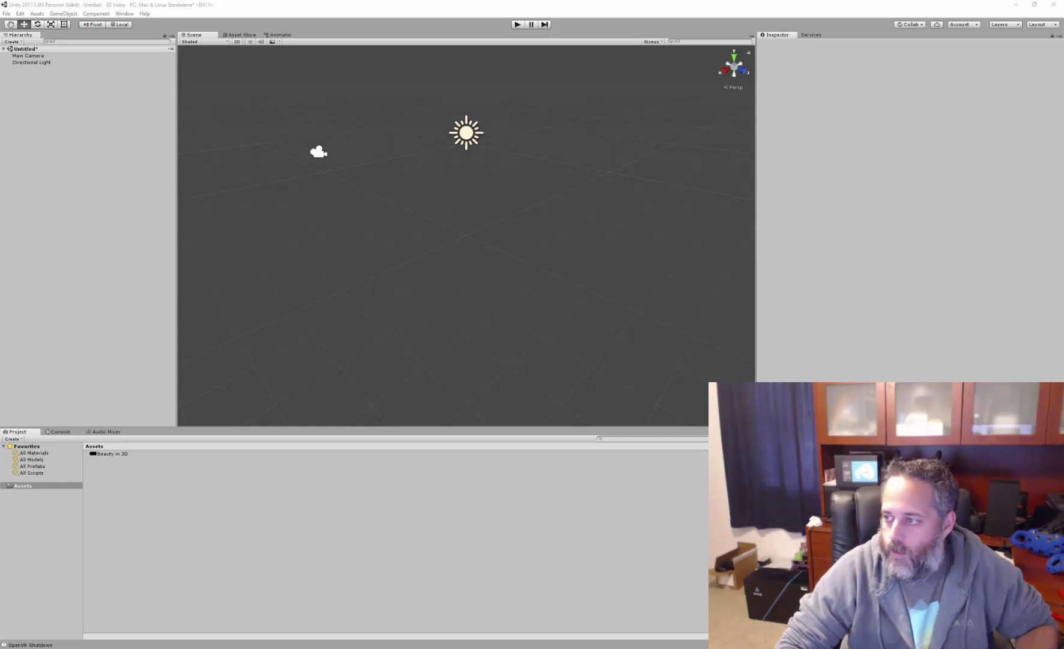
- Copy Skybox-PanoramicBeta.shader and SkyboxPanoramicBetaShaderGUI.cs from the SkyboxPanoramicShader folder into Unity's Assets
{"action": "key", "text": "alt+Tab"}
{"action": "left_click_drag", "start_coordinate": [624, 245], "coordinate": [582, 238]}
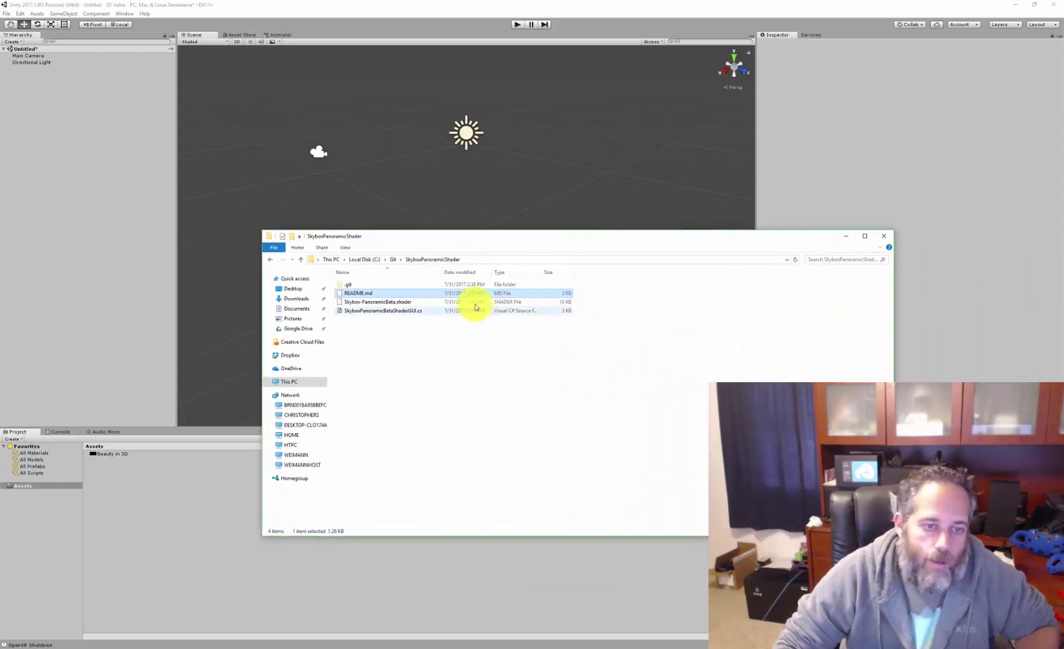
{"action": "left_click", "coordinate": [402, 302]}
{"action": "left_click", "coordinate": [406, 310]}
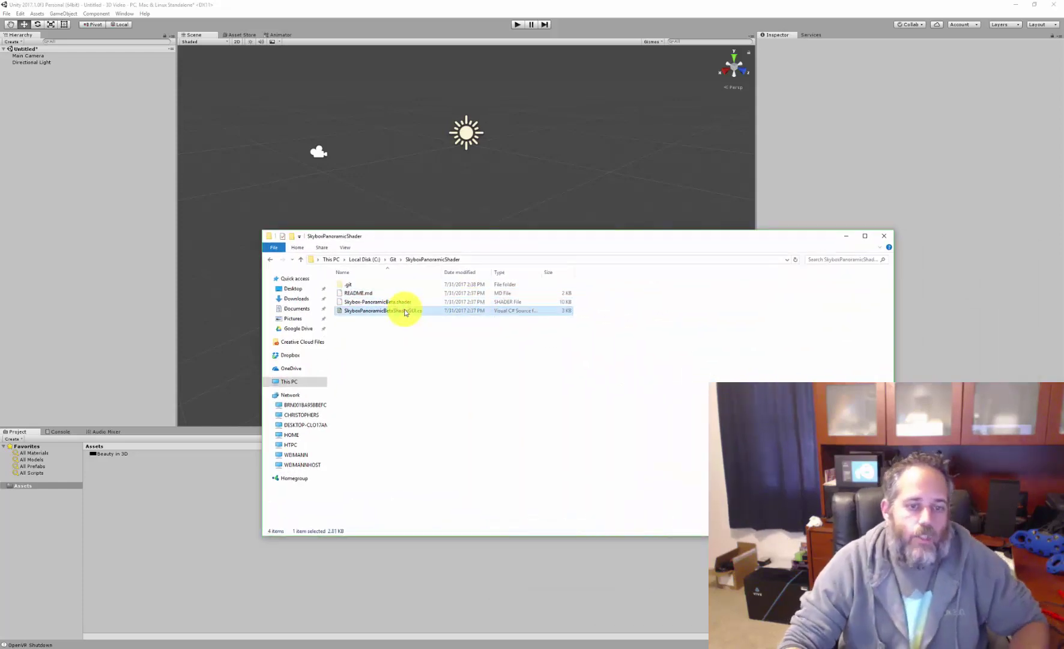
{"action": "left_click", "coordinate": [407, 302], "text": "ctrl"}
{"action": "left_click_drag", "start_coordinate": [408, 304], "coordinate": [104, 549]}
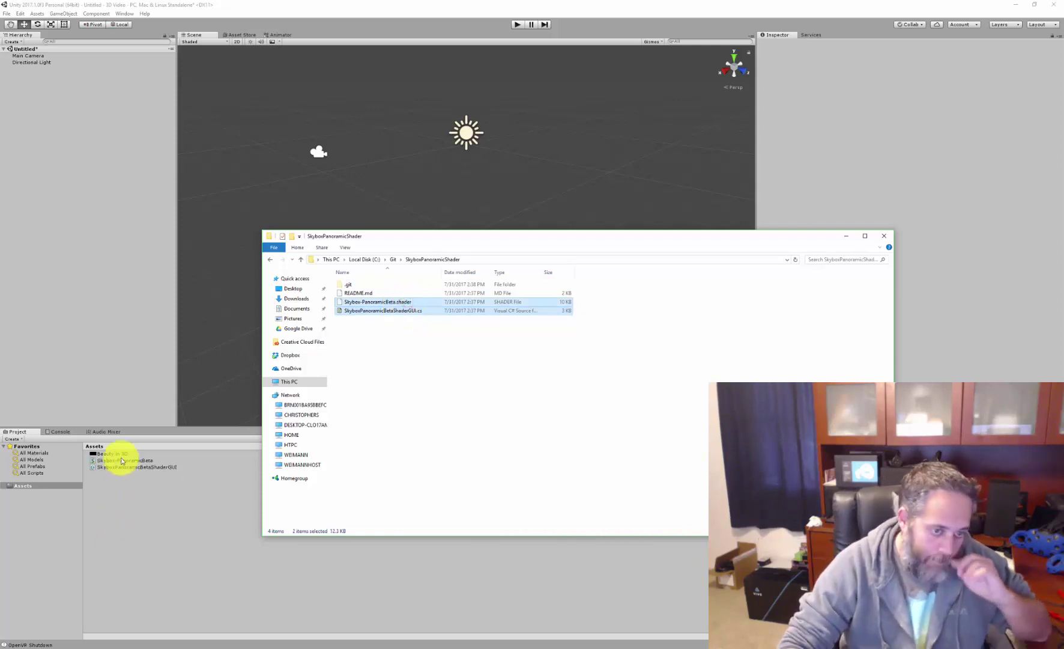
{"action": "left_click", "coordinate": [106, 382]}
{"action": "left_click", "coordinate": [846, 236]}
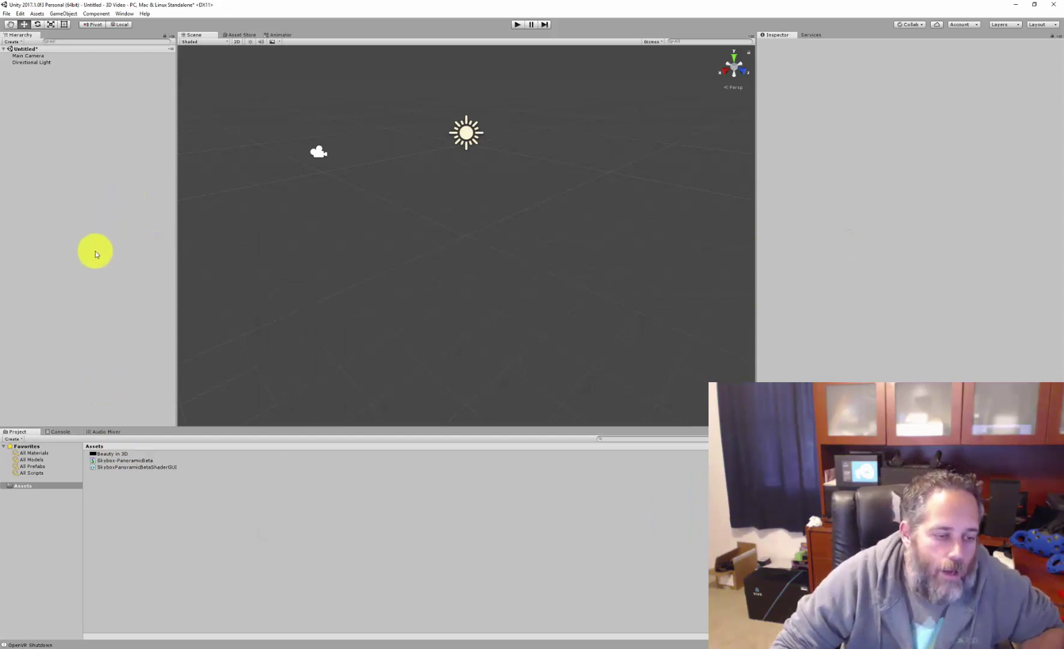
- Create a Render Texture in Assets named '3D Video RenderTexture'
{"action": "right_click", "coordinate": [124, 480]}
{"action": "mouse_move", "coordinate": [141, 486]}
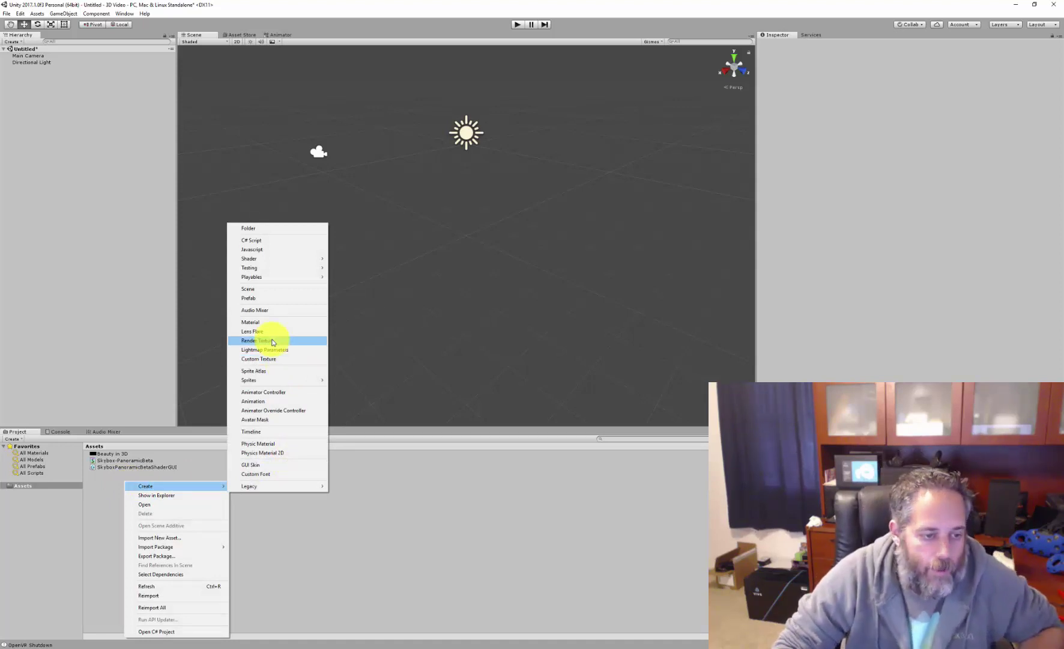
{"action": "left_click", "coordinate": [272, 341]}
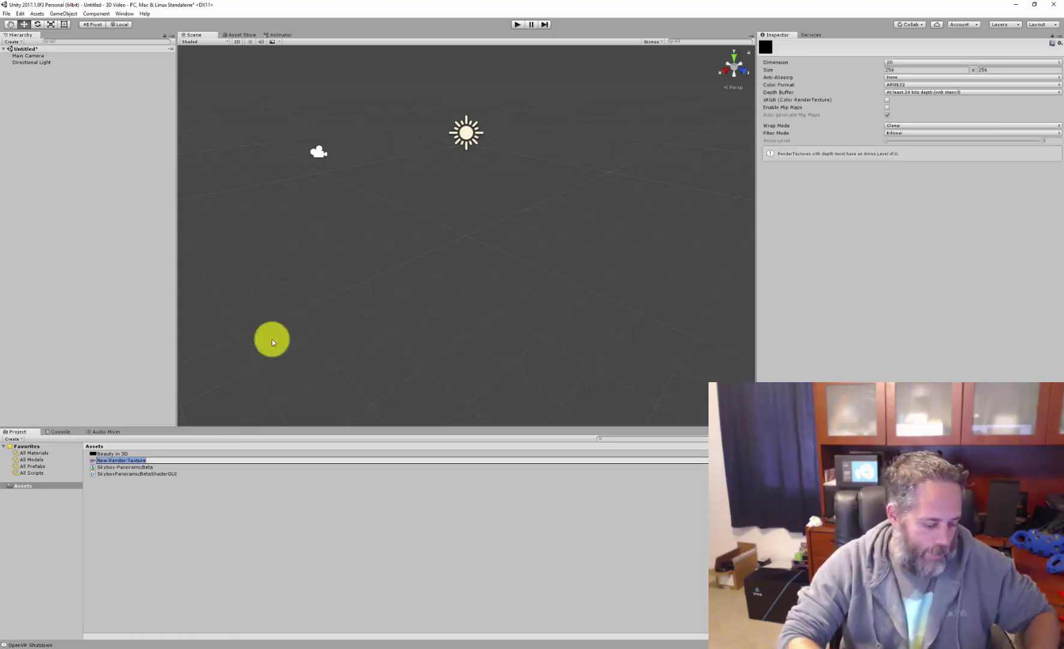
{"action": "type", "text": "3D"}
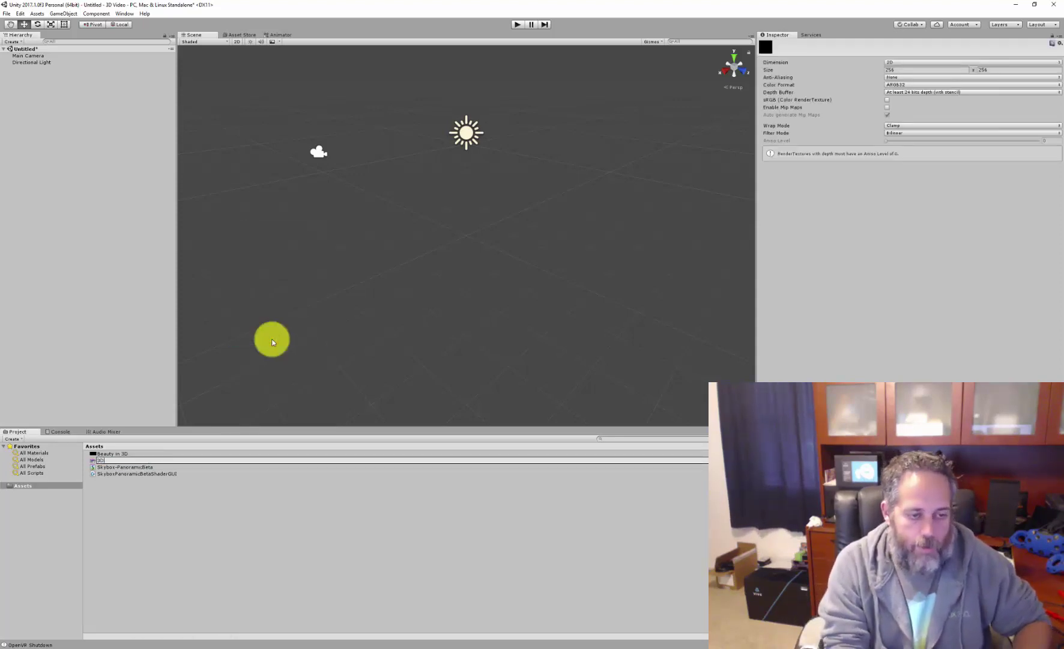
{"action": "type", "text": " Video "}
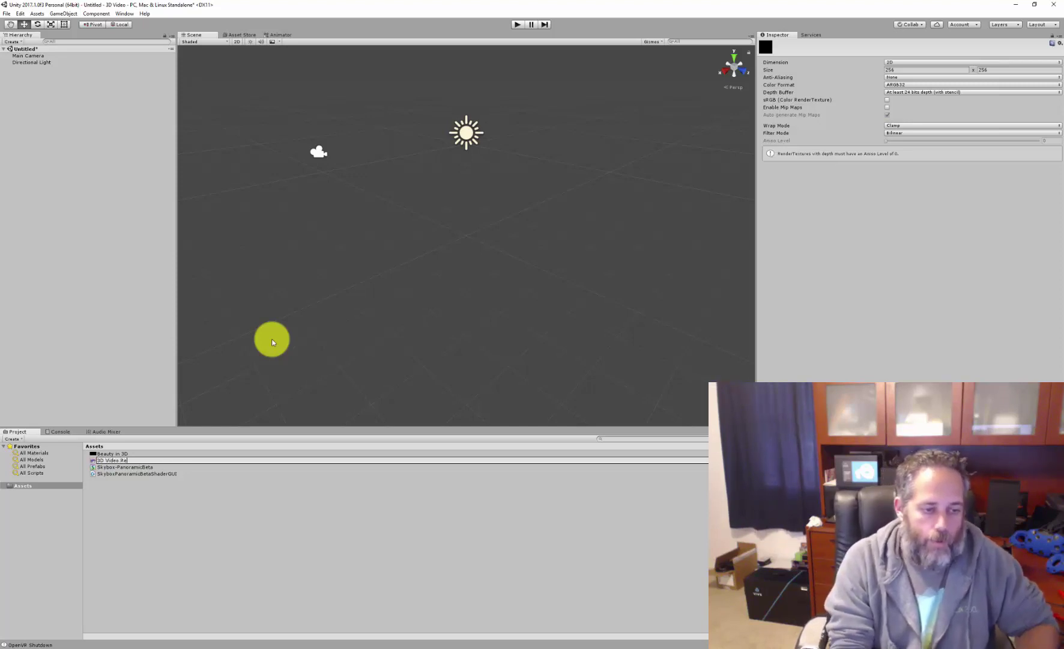
{"action": "type", "text": "RenderTexture"}
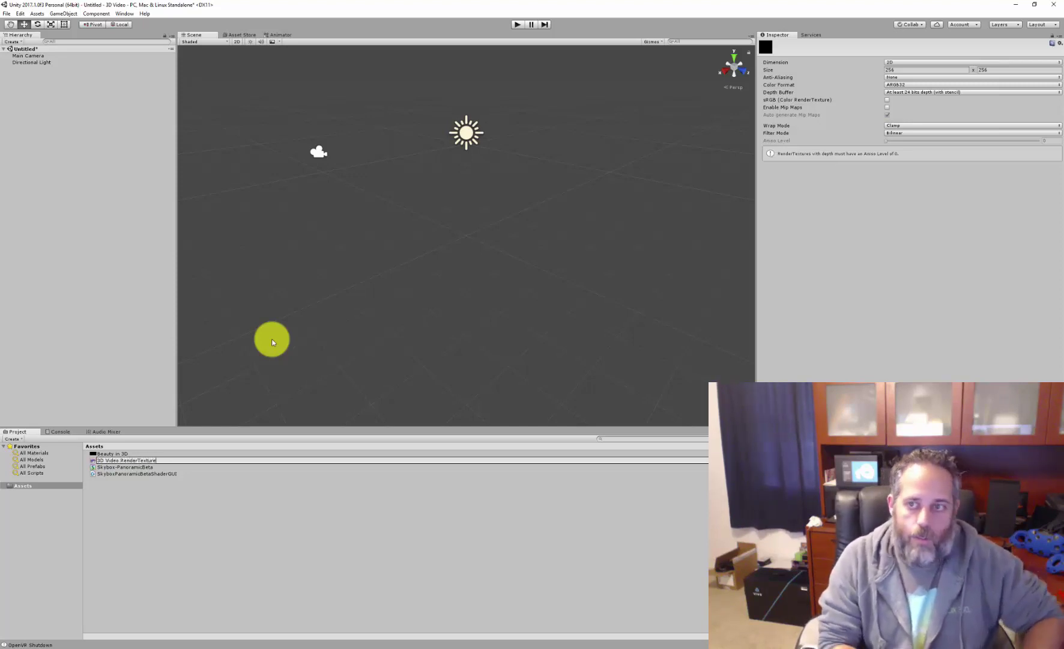
{"action": "key", "text": "Return"}
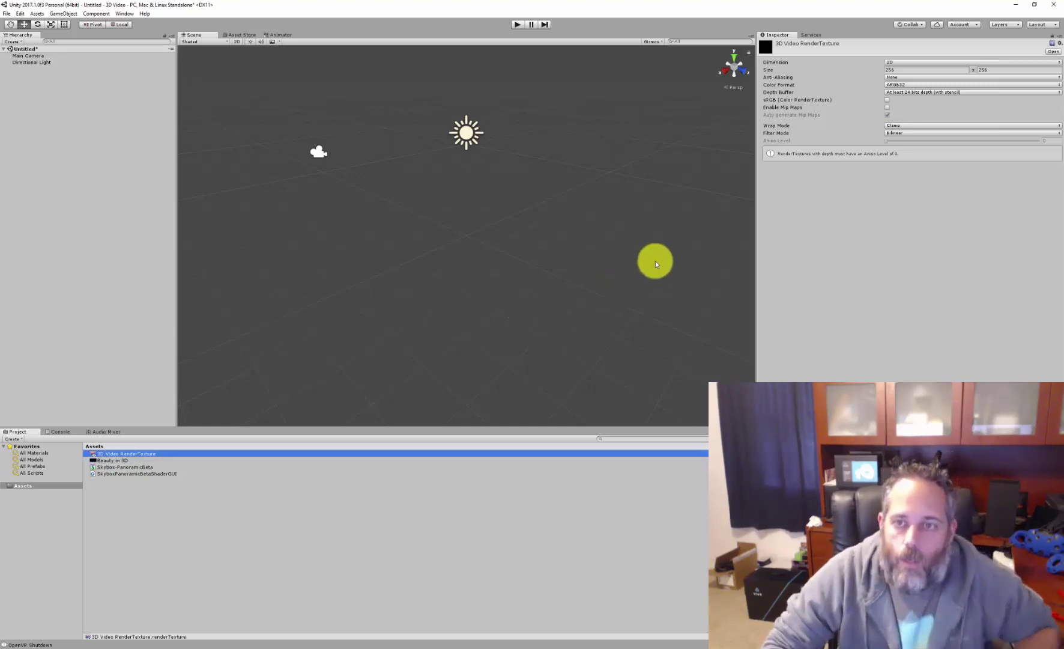
- Set the render texture's size to 4096 x 4096 and its depth buffer to No depth buffer
{"action": "left_click", "coordinate": [902, 69]}
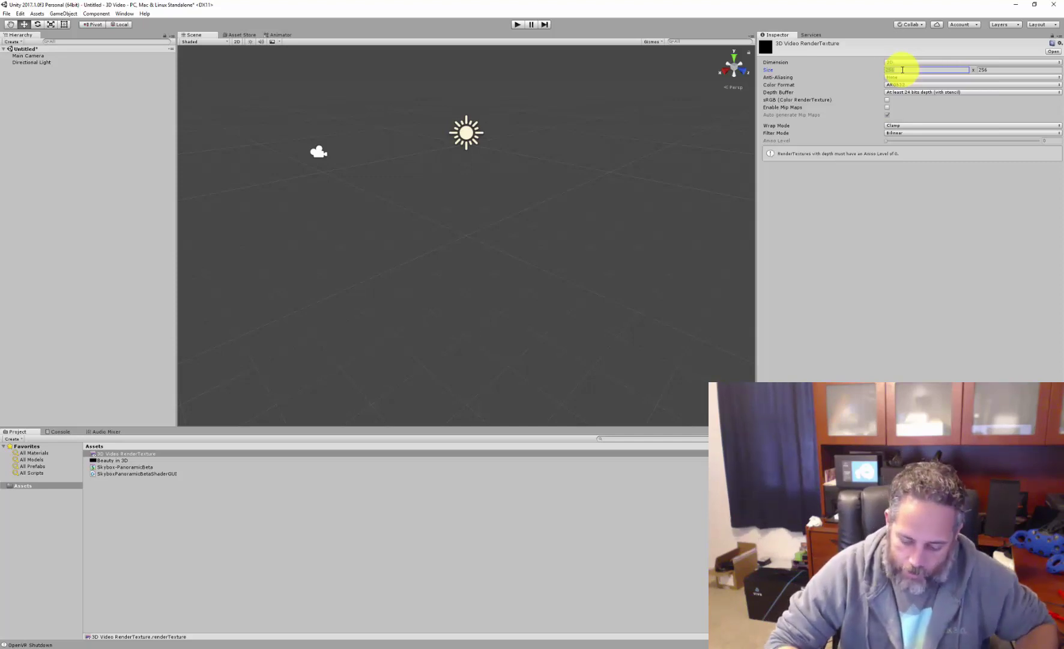
{"action": "type", "text": "4096"}
{"action": "key", "text": "Tab"}
{"action": "type", "text": "4096"}
{"action": "key", "text": "Return"}
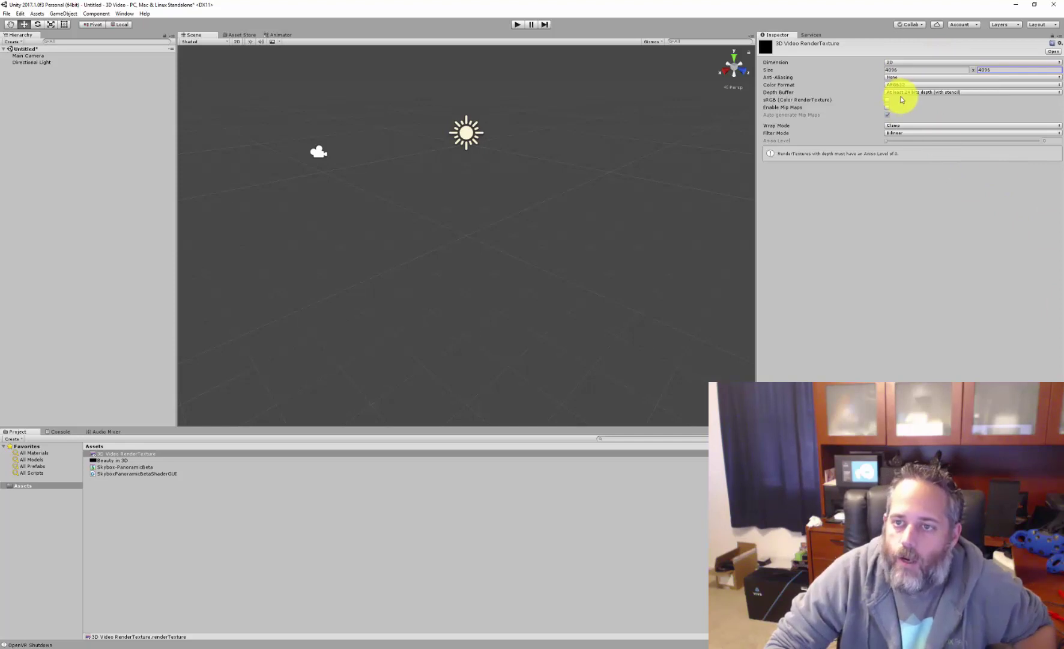
{"action": "left_click", "coordinate": [901, 93]}
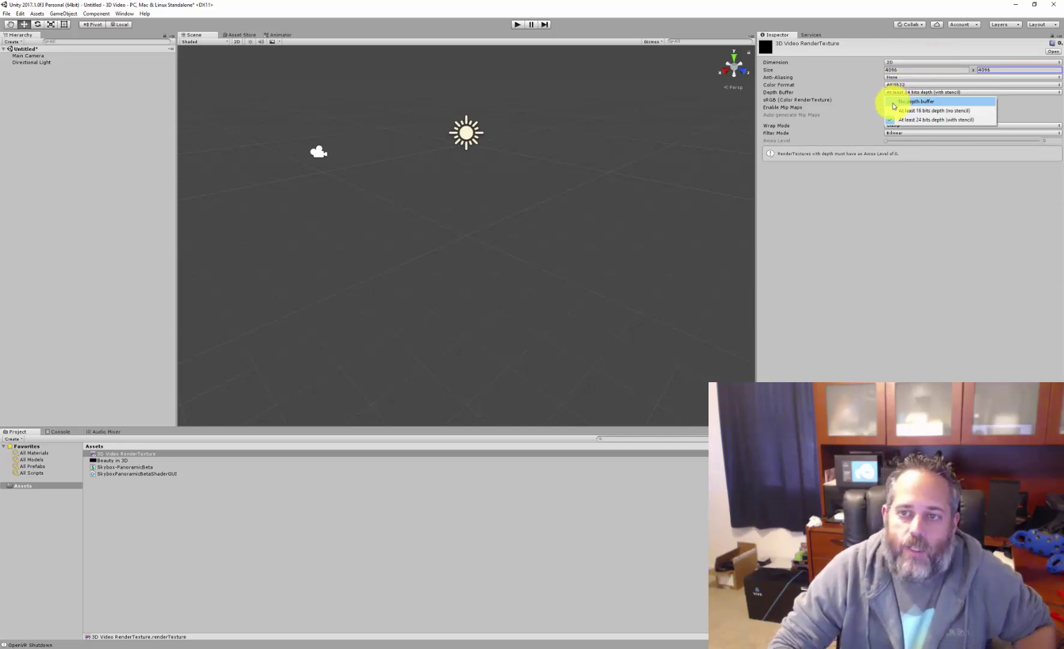
{"action": "left_click", "coordinate": [901, 101]}
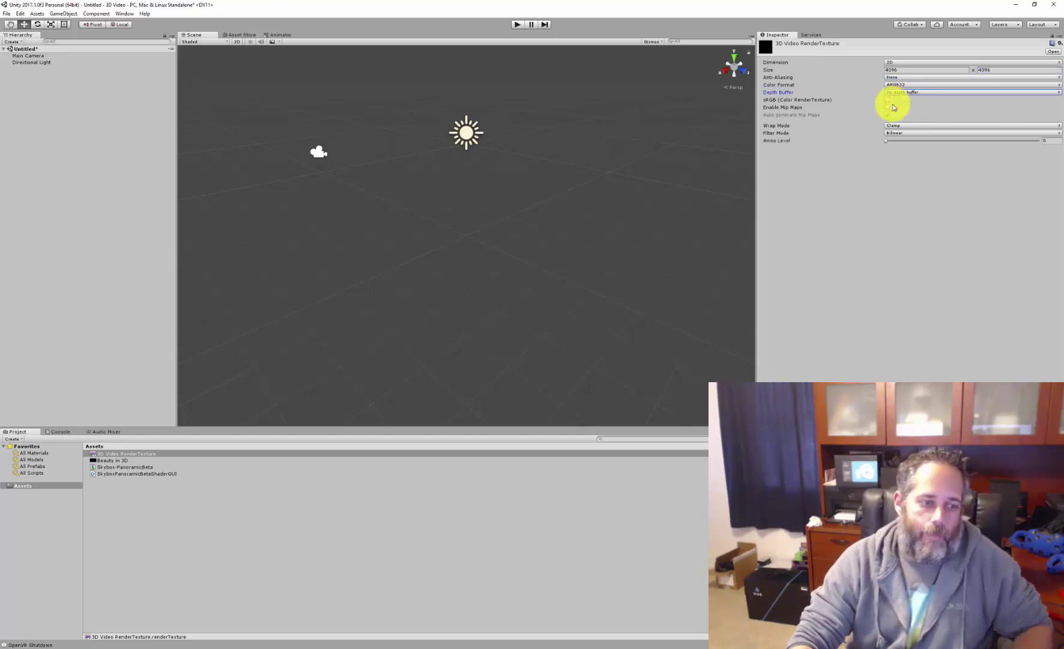
{"action": "left_click", "coordinate": [197, 510]}
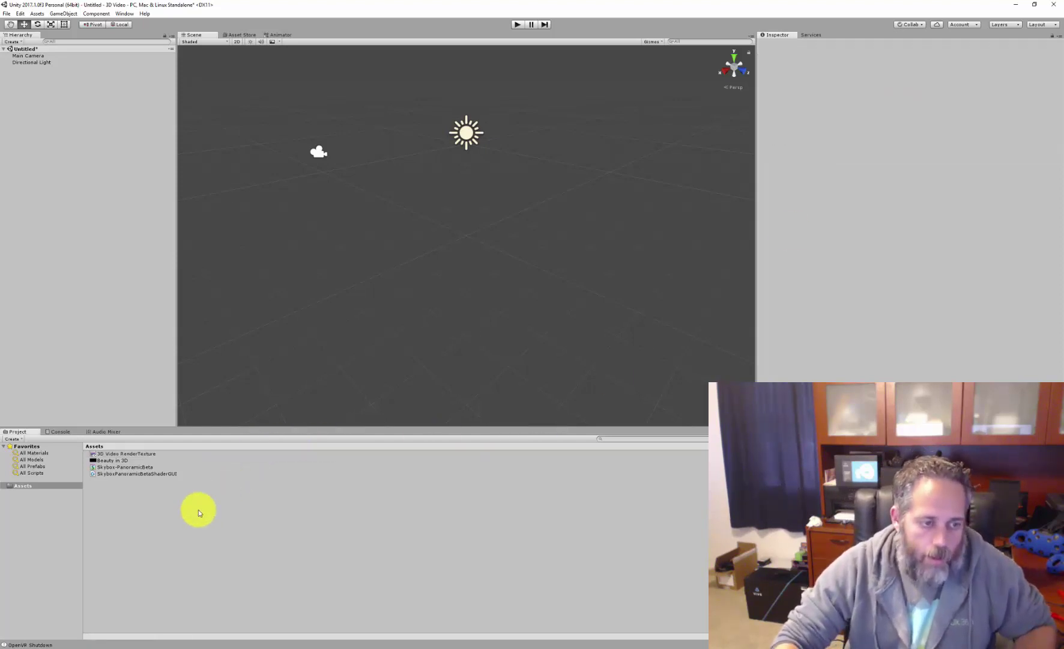
- Create a material named '3D Skybox' and assign it the Skybox/PanoramicBeta shader
{"action": "right_click", "coordinate": [114, 499]}
{"action": "mouse_move", "coordinate": [183, 349]}
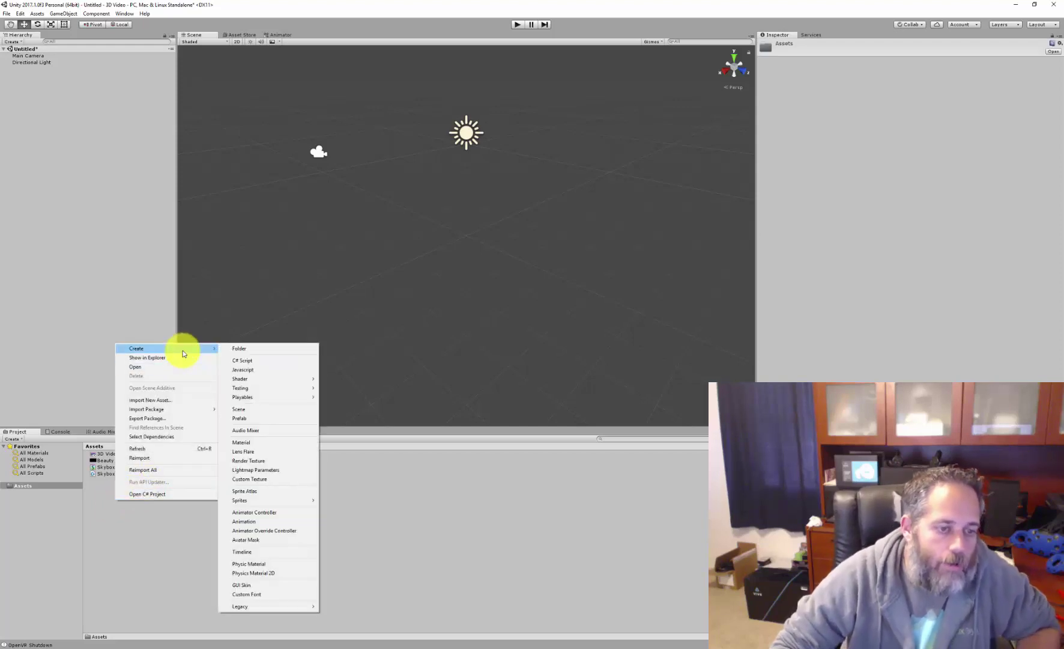
{"action": "left_click", "coordinate": [239, 443]}
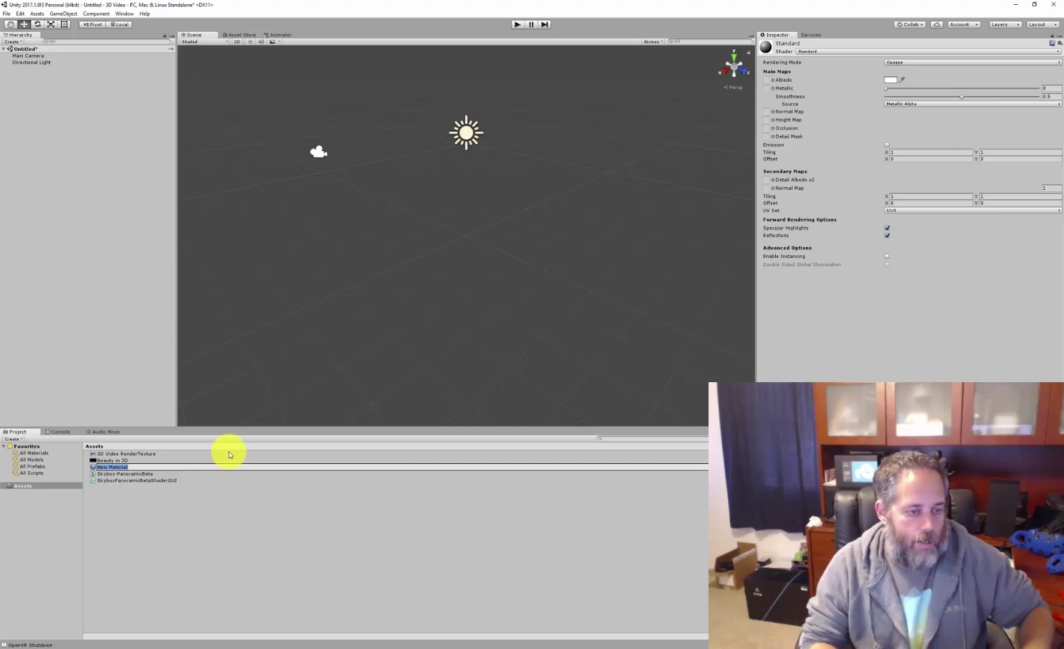
{"action": "type", "text": "3"}
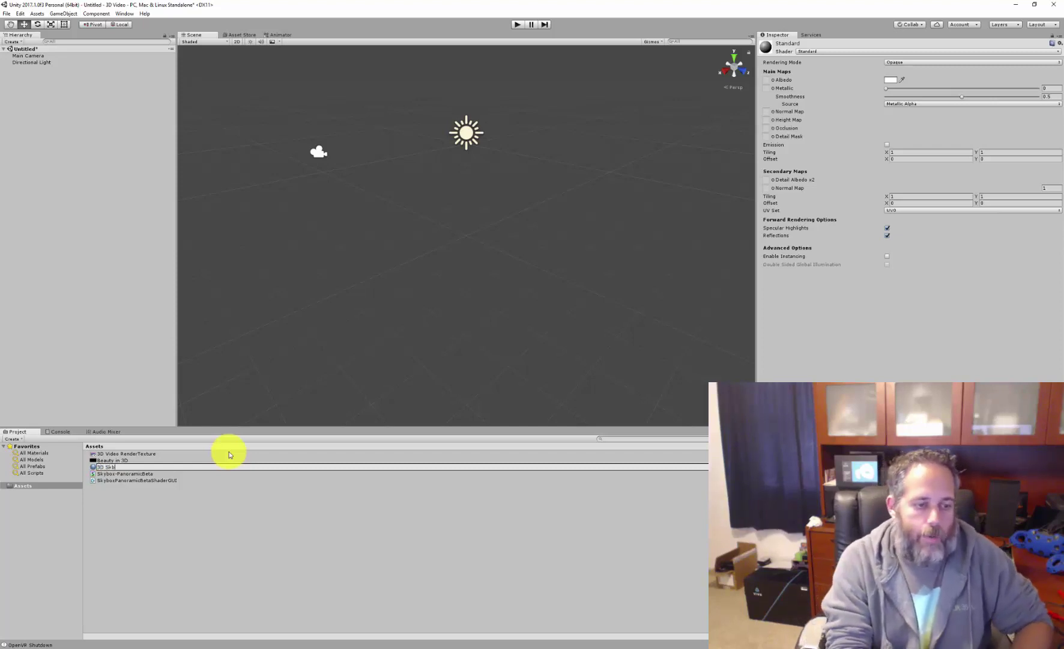
{"action": "type", "text": "D Skybox"}
{"action": "key", "text": "Return"}
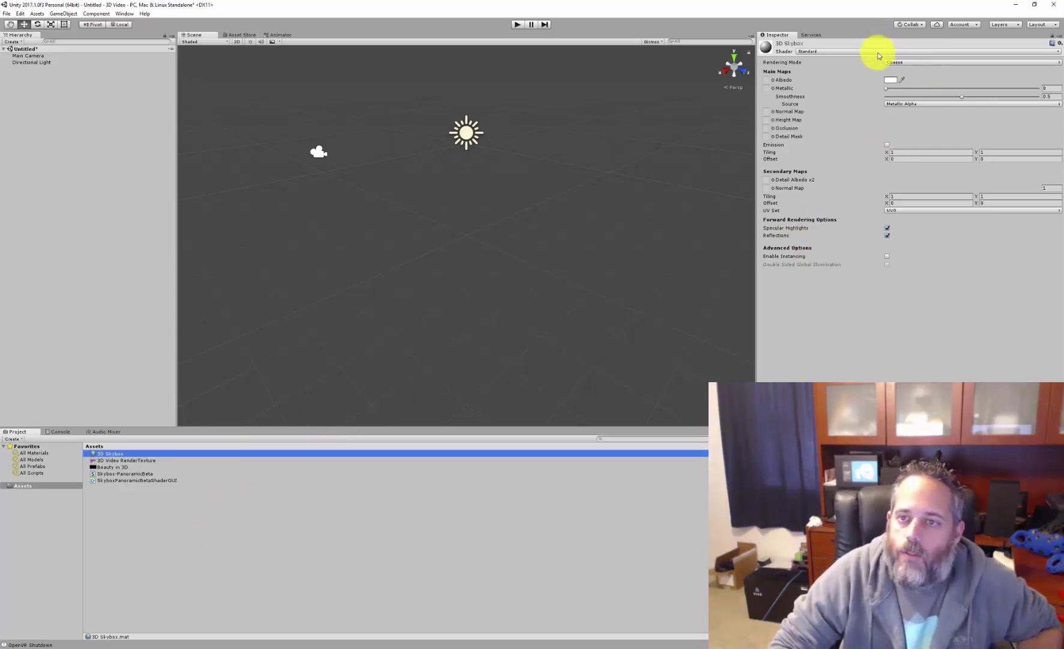
{"action": "left_click", "coordinate": [815, 52]}
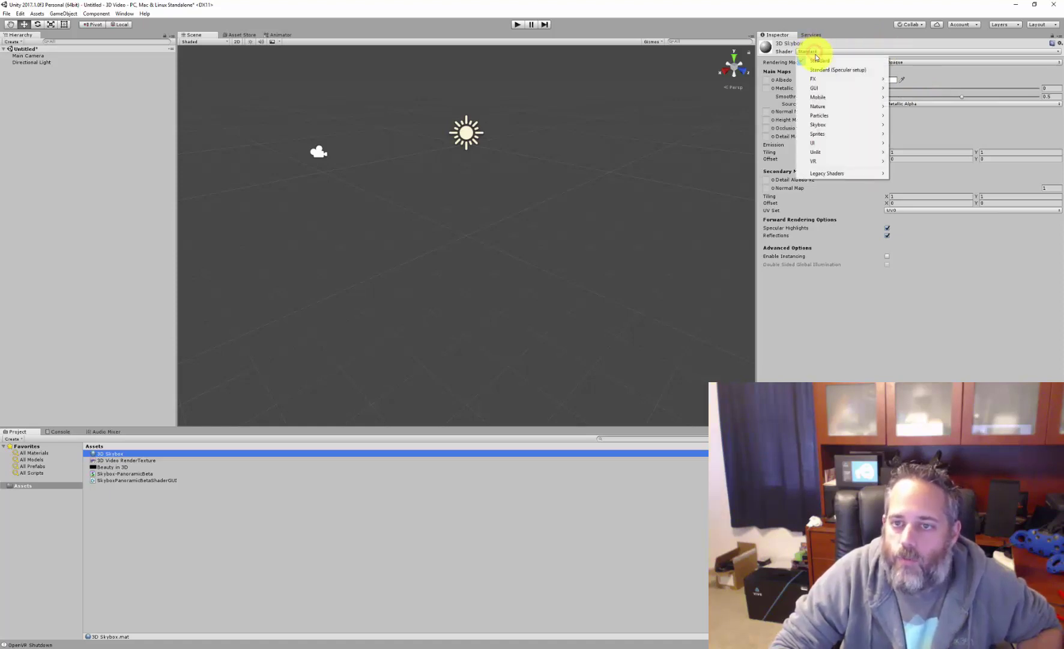
{"action": "mouse_move", "coordinate": [827, 125]}
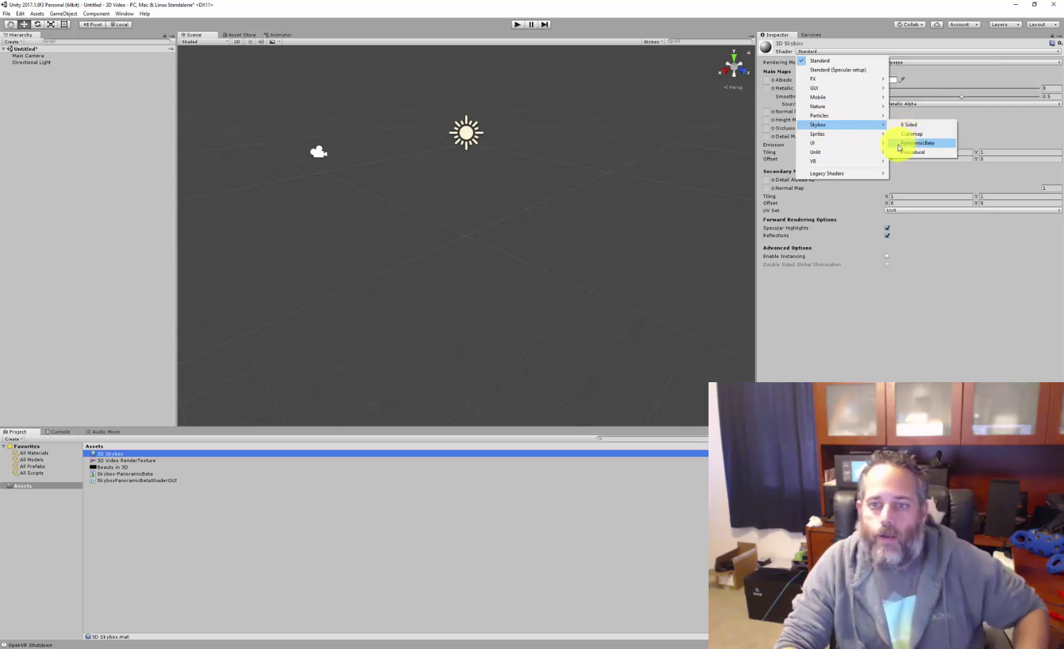
{"action": "left_click", "coordinate": [899, 143]}
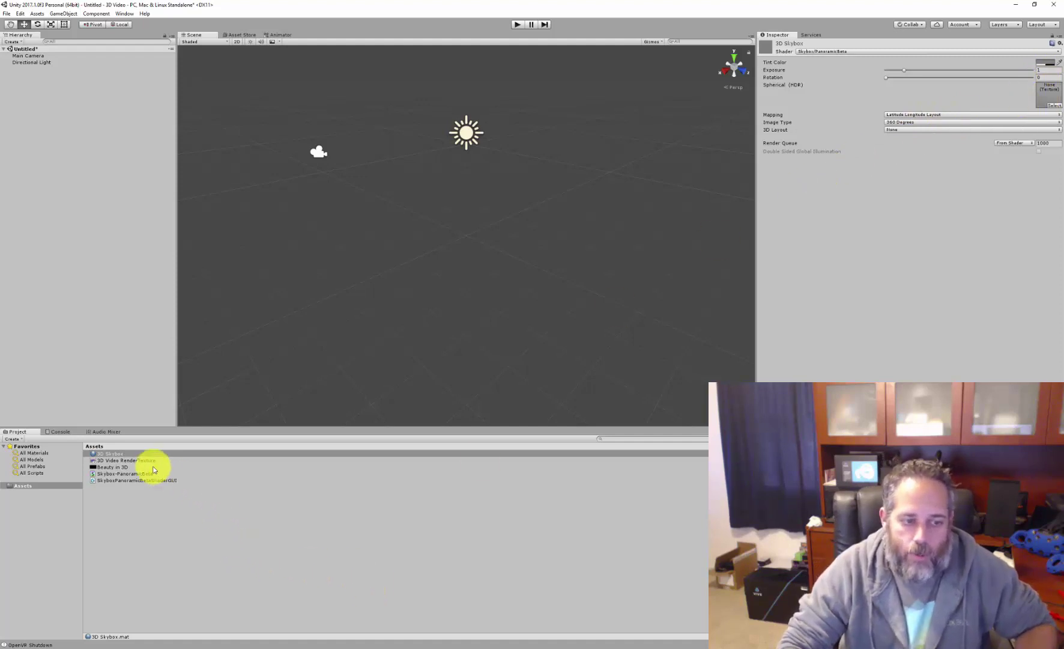
- Put 3D Video RenderTexture in the Spherical (HDR) slot, with 180 Degrees image type and Side by Side layout
{"action": "left_click_drag", "start_coordinate": [145, 460], "coordinate": [1046, 98]}
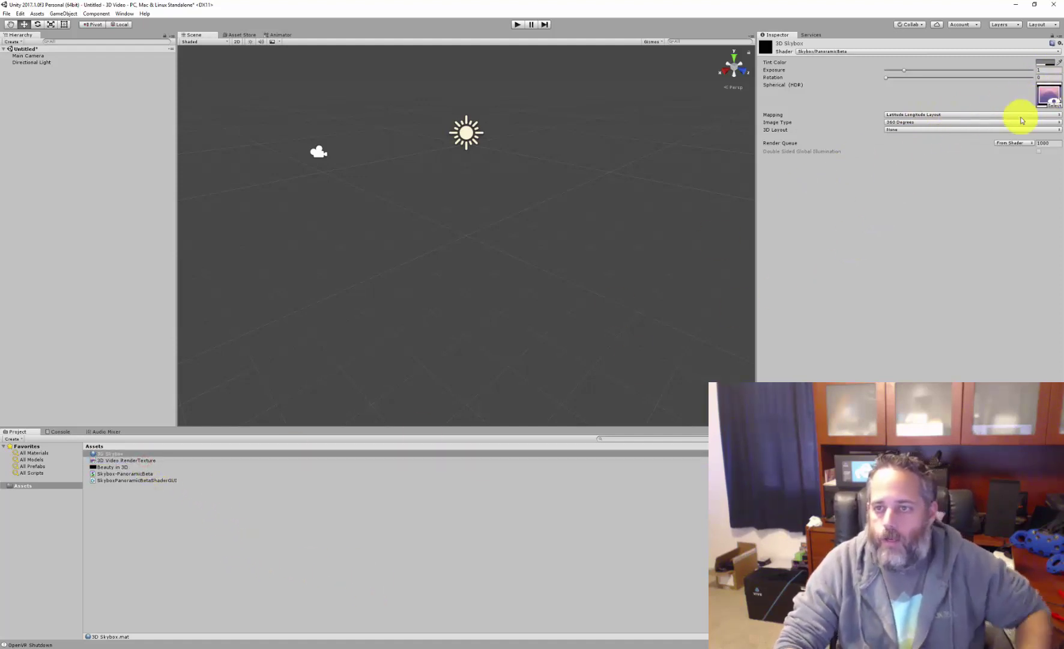
{"action": "left_click", "coordinate": [892, 123]}
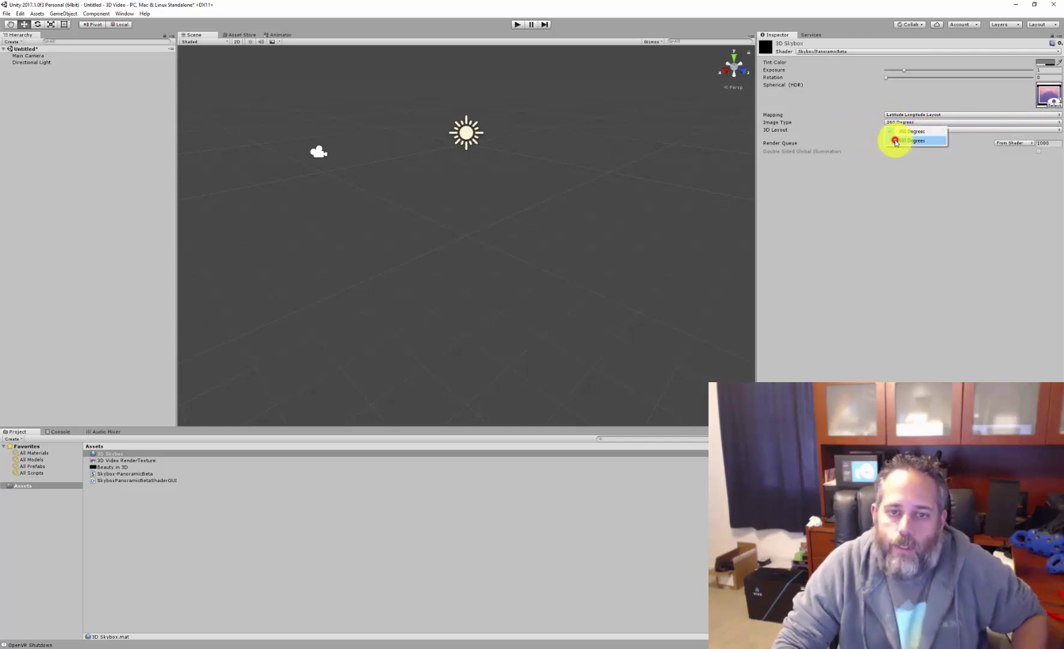
{"action": "left_click", "coordinate": [896, 141]}
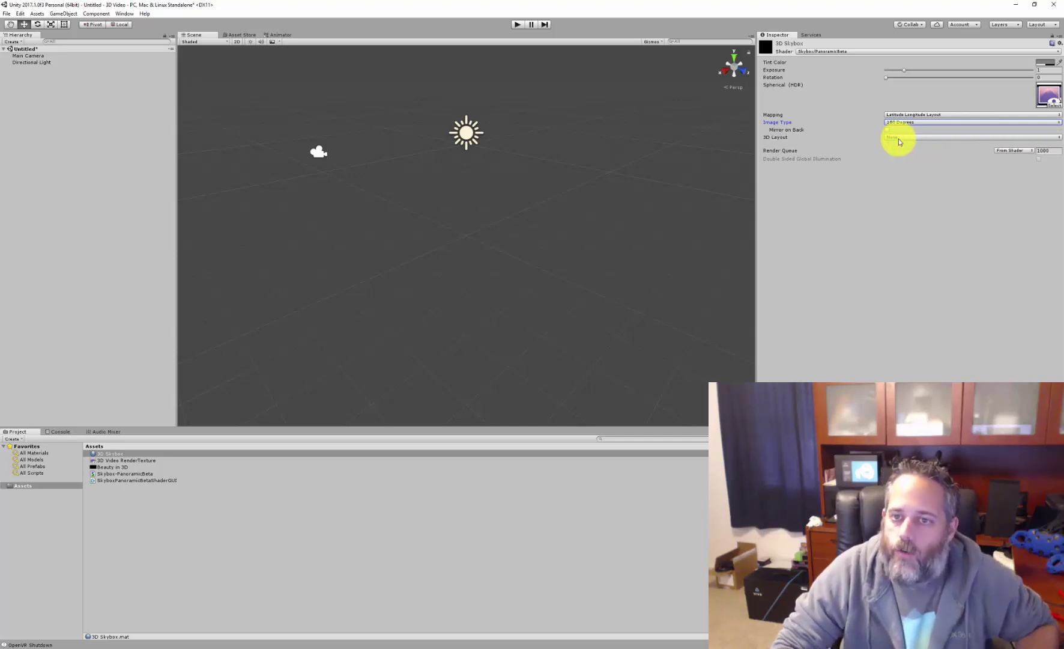
{"action": "left_click", "coordinate": [899, 138]}
{"action": "left_click", "coordinate": [938, 157]}
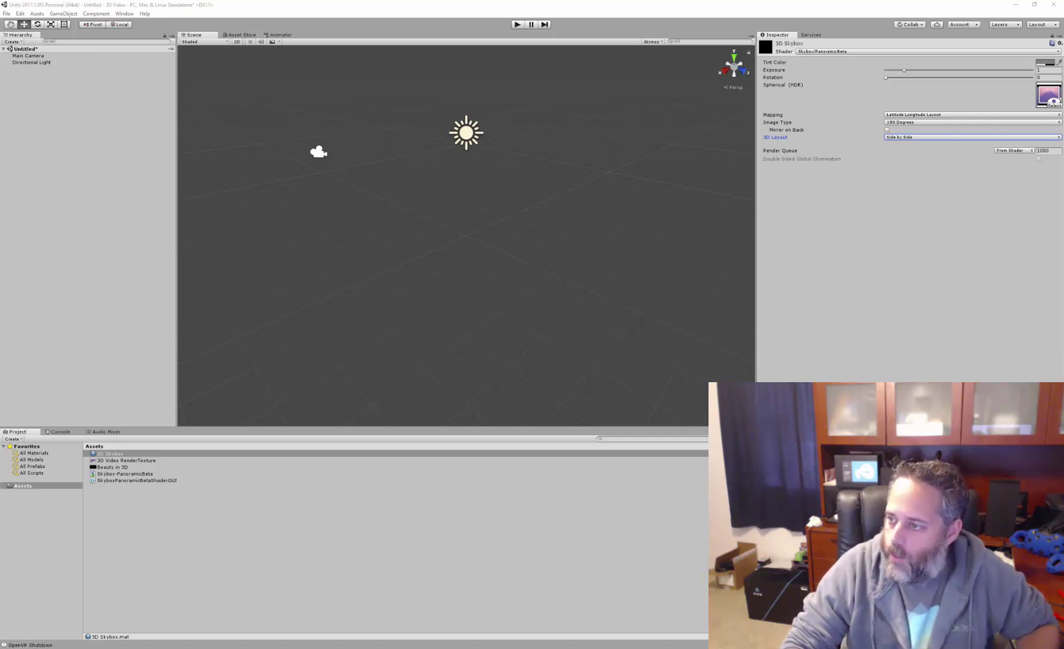
- Open Beauty in 3D.mp4 in VLC media player and jump to about one minute in
{"action": "left_click_drag", "start_coordinate": [653, 218], "coordinate": [395, 131]}
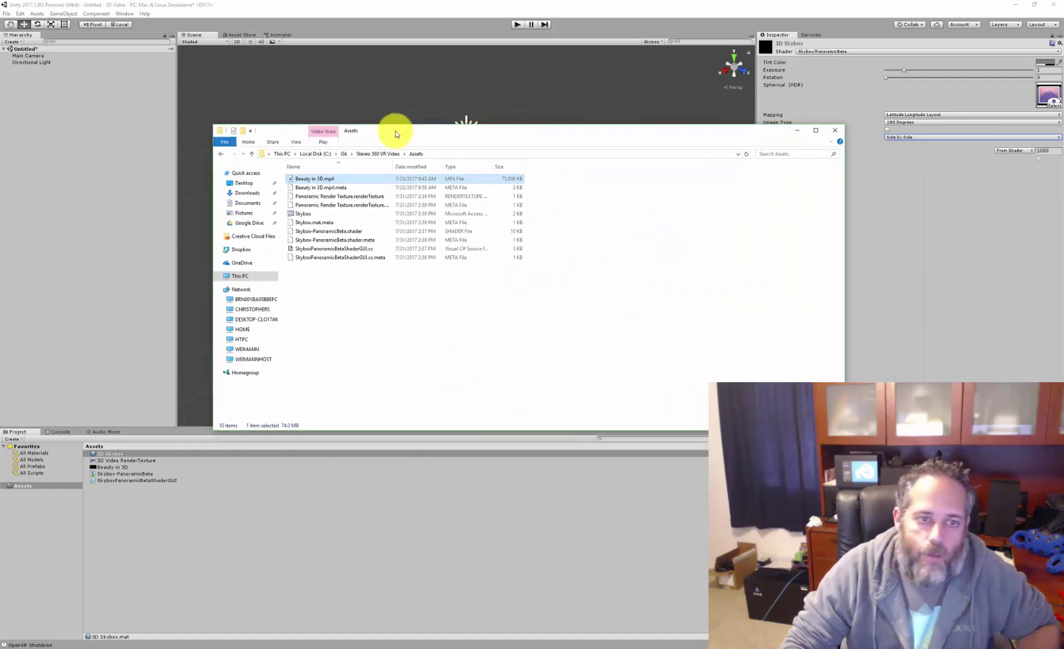
{"action": "right_click", "coordinate": [302, 178]}
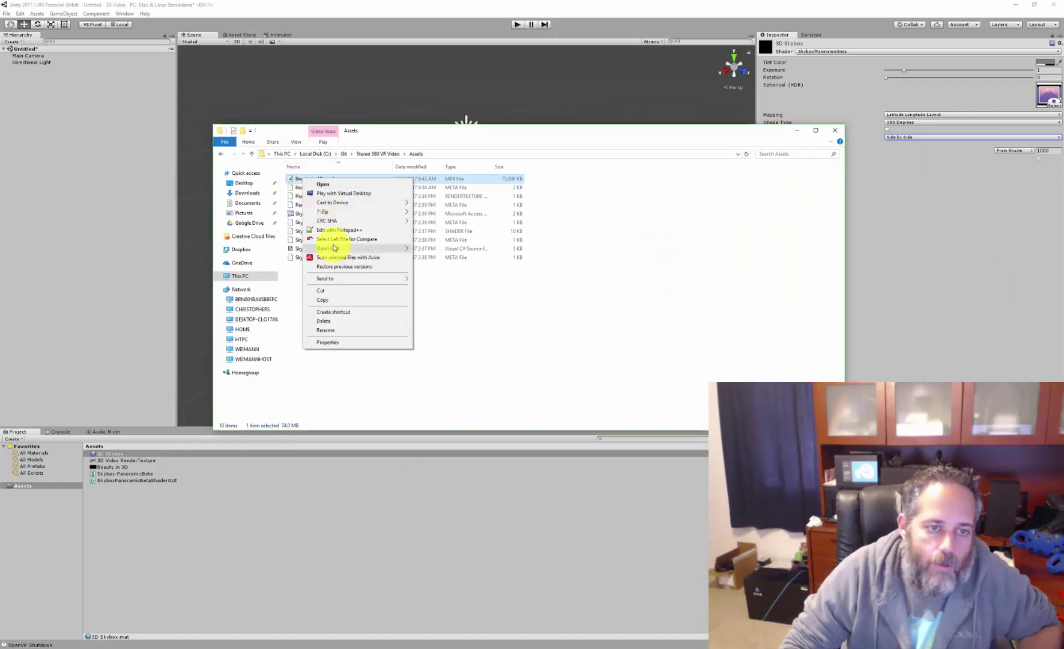
{"action": "mouse_move", "coordinate": [332, 248]}
{"action": "left_click", "coordinate": [448, 277]}
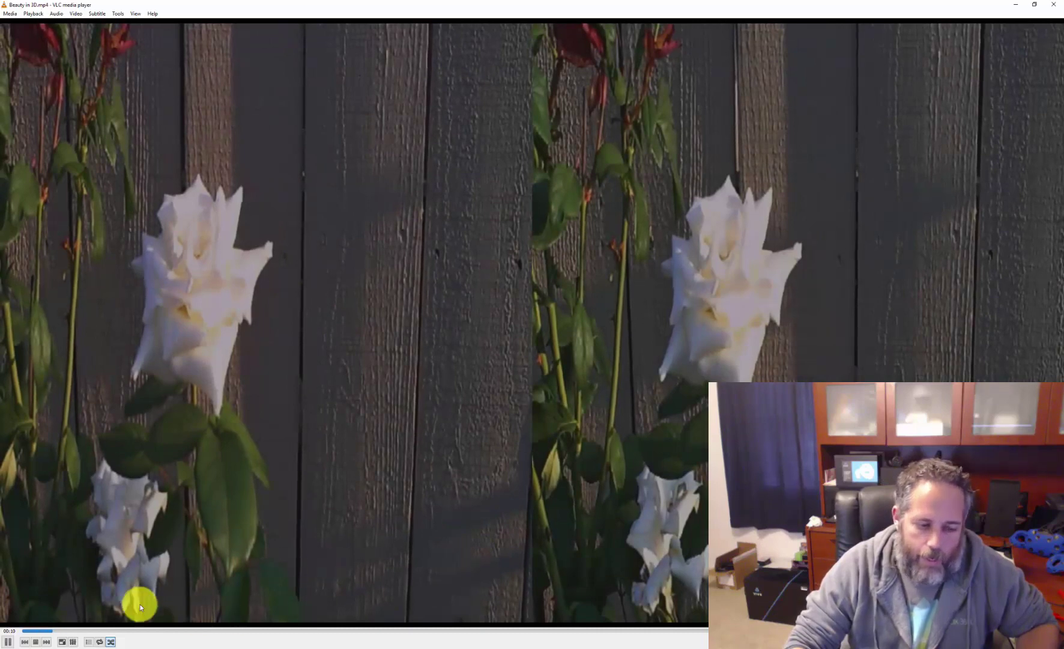
{"action": "left_click", "coordinate": [142, 630]}
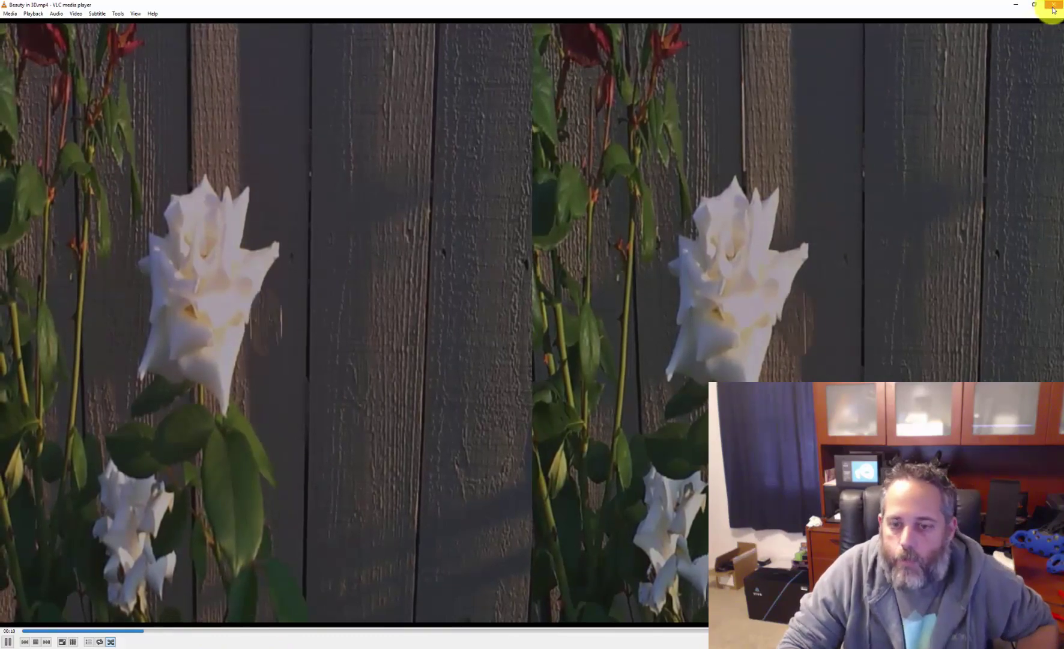
- Close VLC and the Explorer window, then inspect 3D Video RenderTexture and the Beauty in 3D clip
{"action": "left_click", "coordinate": [1052, 5]}
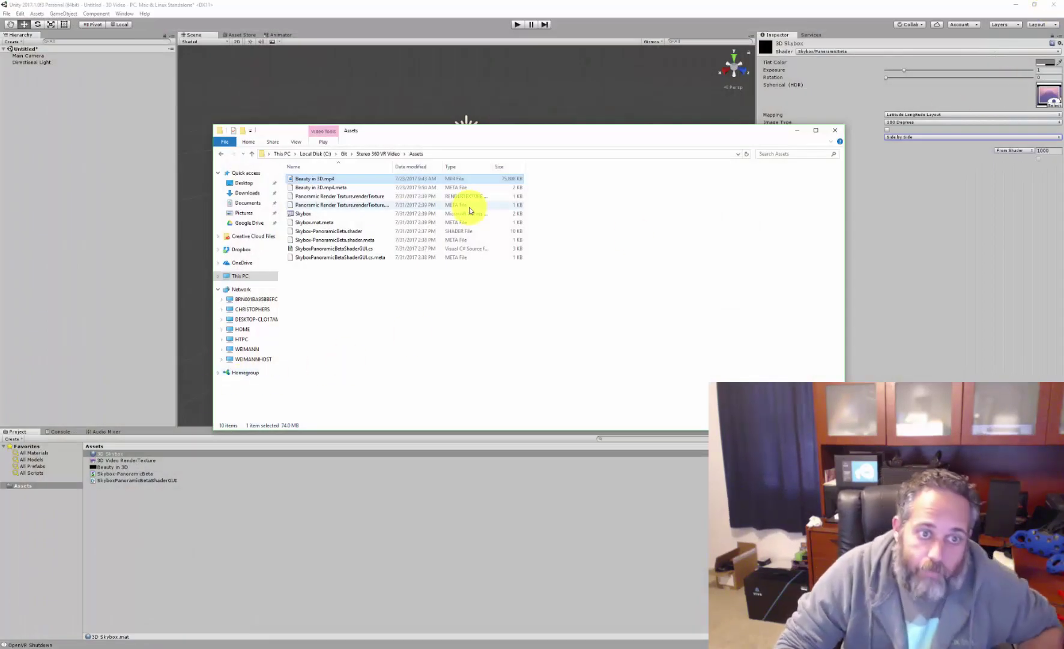
{"action": "left_click", "coordinate": [798, 130]}
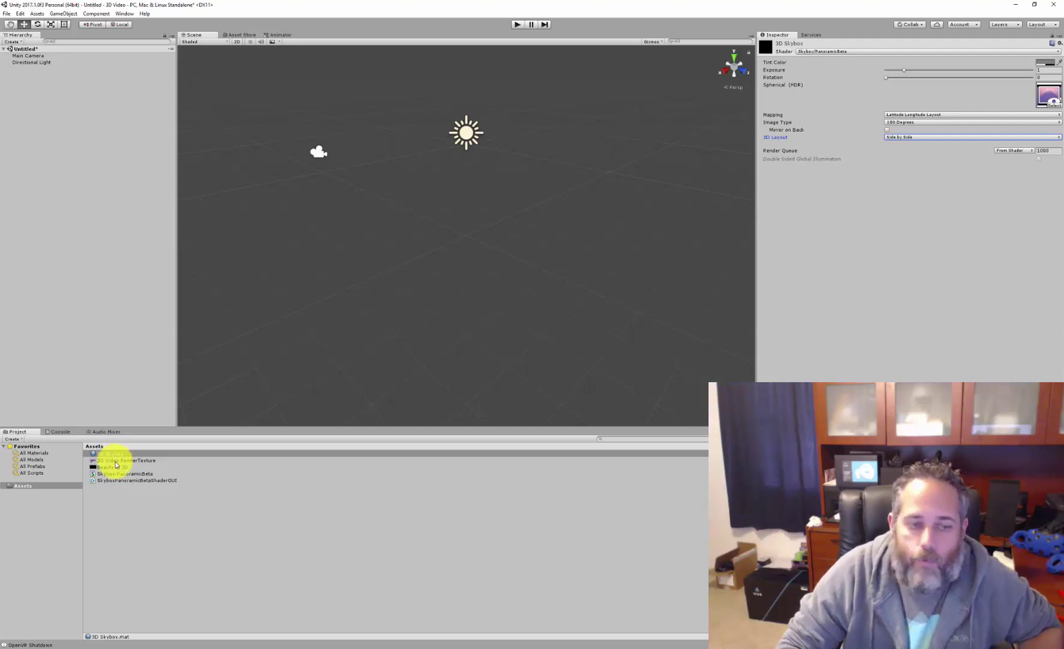
{"action": "left_click", "coordinate": [116, 461]}
{"action": "left_click", "coordinate": [116, 467]}
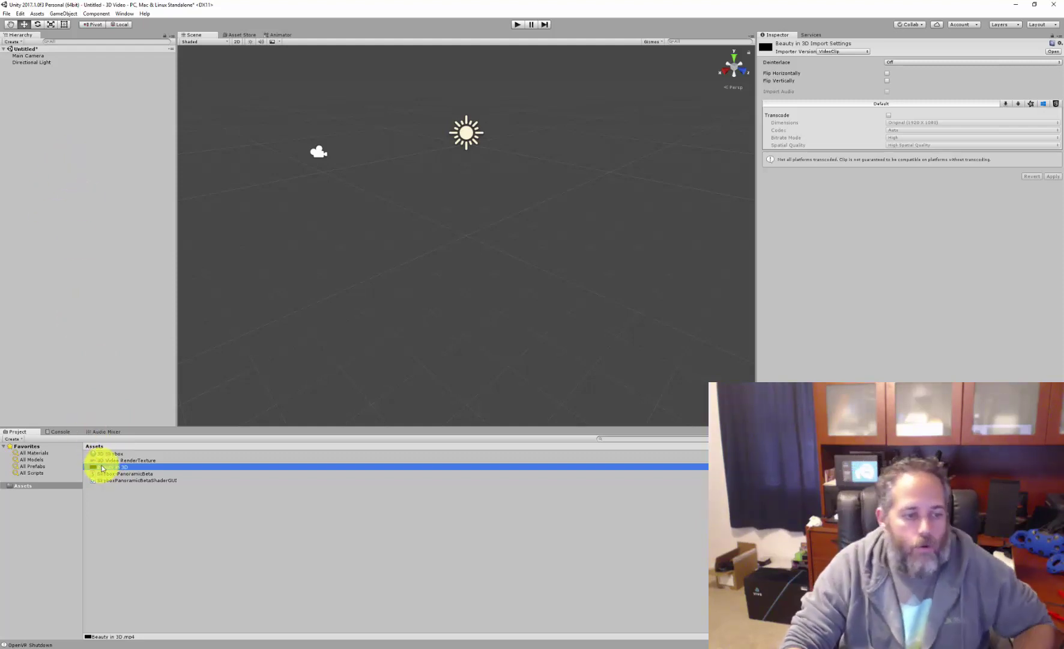
- Add Beauty in 3D to the Hierarchy as a Video Player rendering into 3D Video RenderTexture
{"action": "left_click_drag", "start_coordinate": [102, 468], "coordinate": [83, 241]}
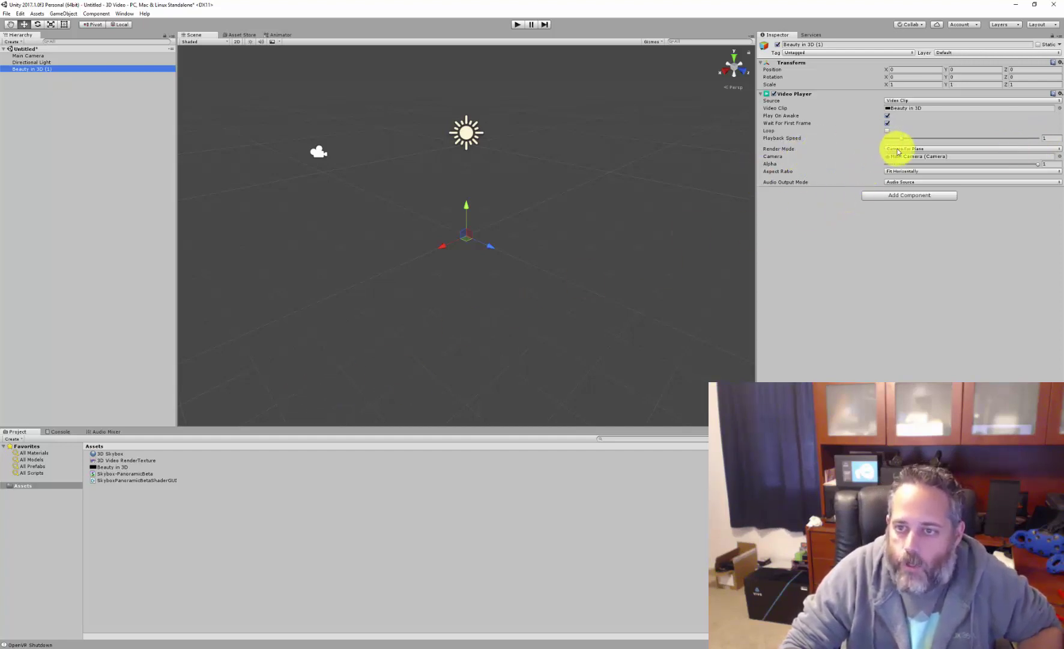
{"action": "left_click", "coordinate": [938, 149]}
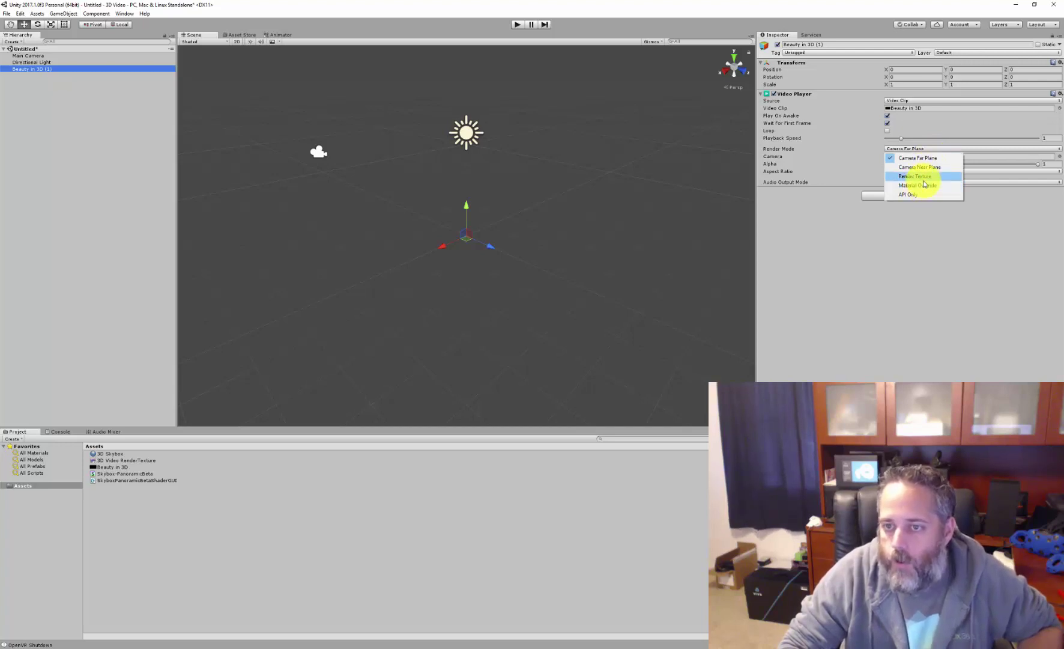
{"action": "left_click", "coordinate": [916, 176]}
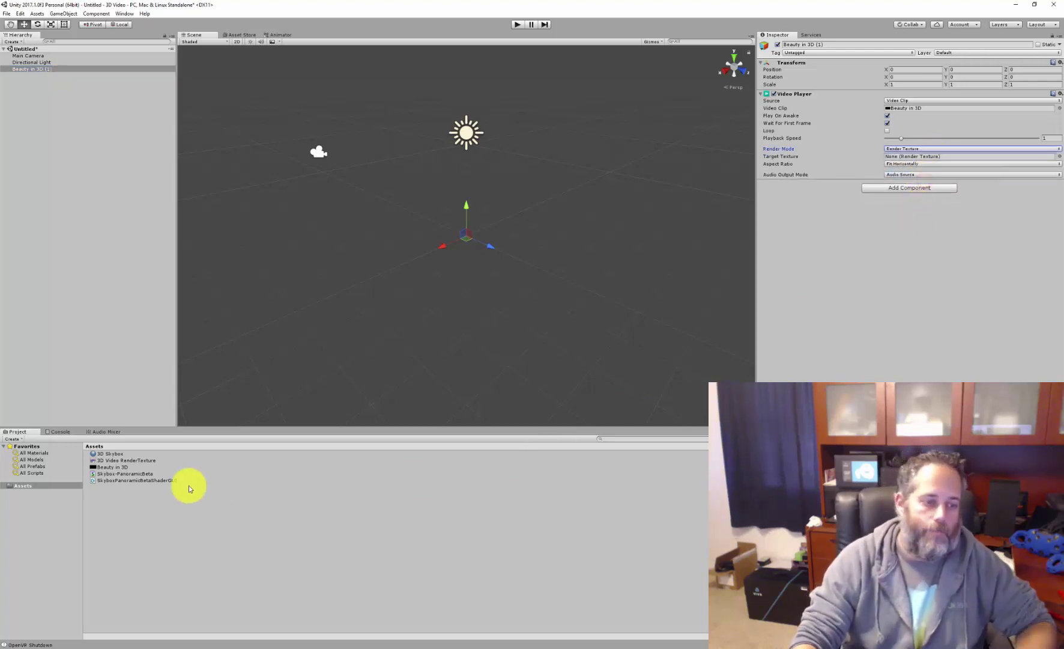
{"action": "left_click_drag", "start_coordinate": [126, 463], "coordinate": [904, 162]}
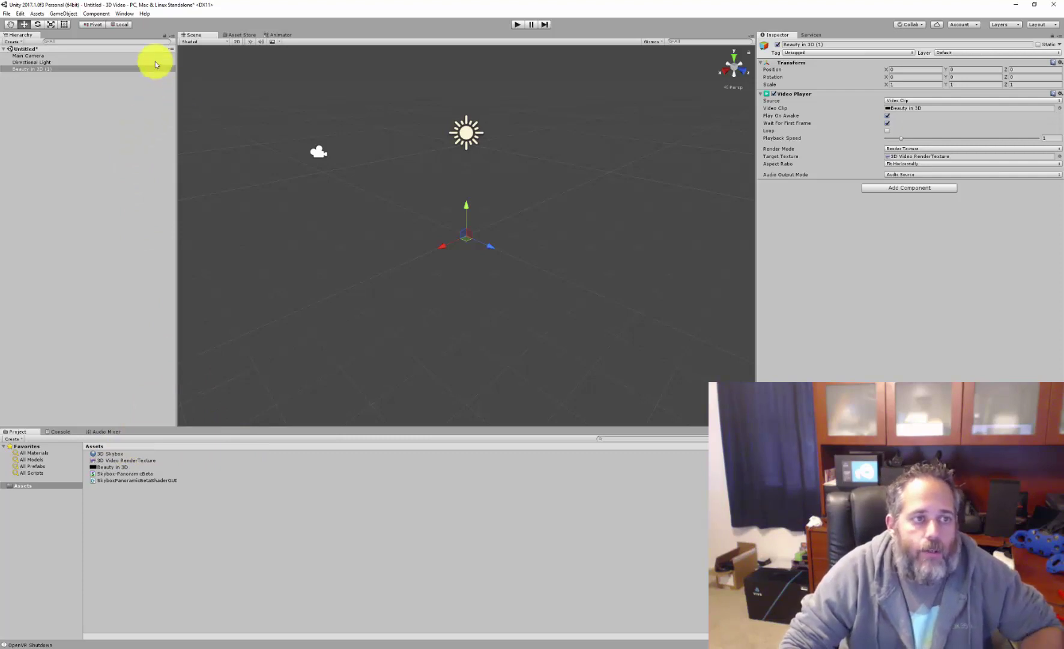
- Assign the 3D Skybox material to the Skybox Material field in Lighting settings
{"action": "left_click", "coordinate": [103, 453]}
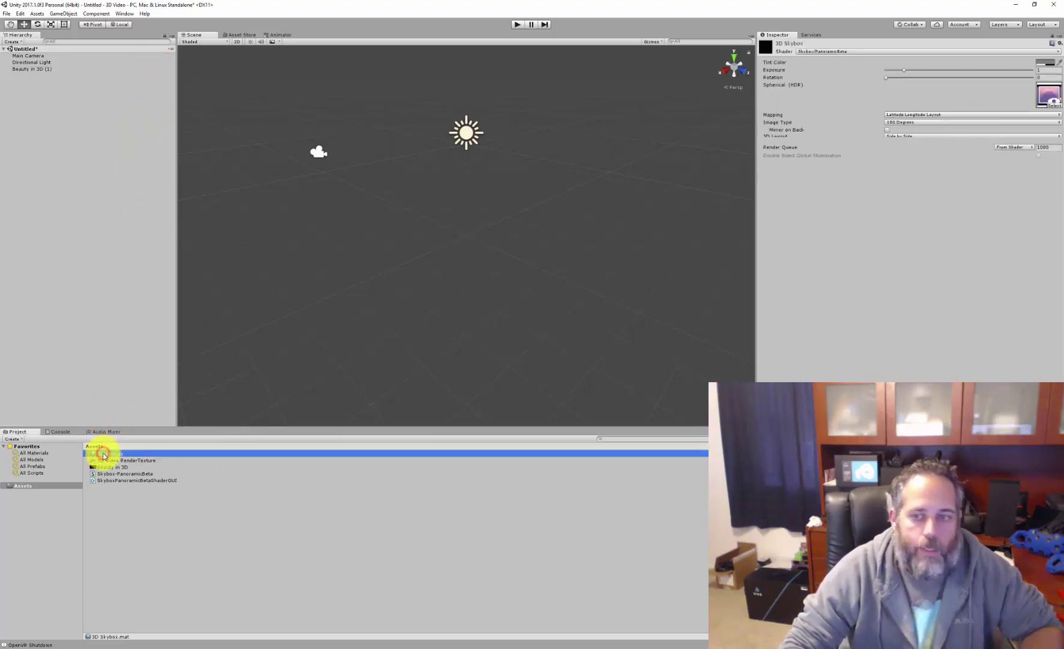
{"action": "left_click", "coordinate": [124, 14]}
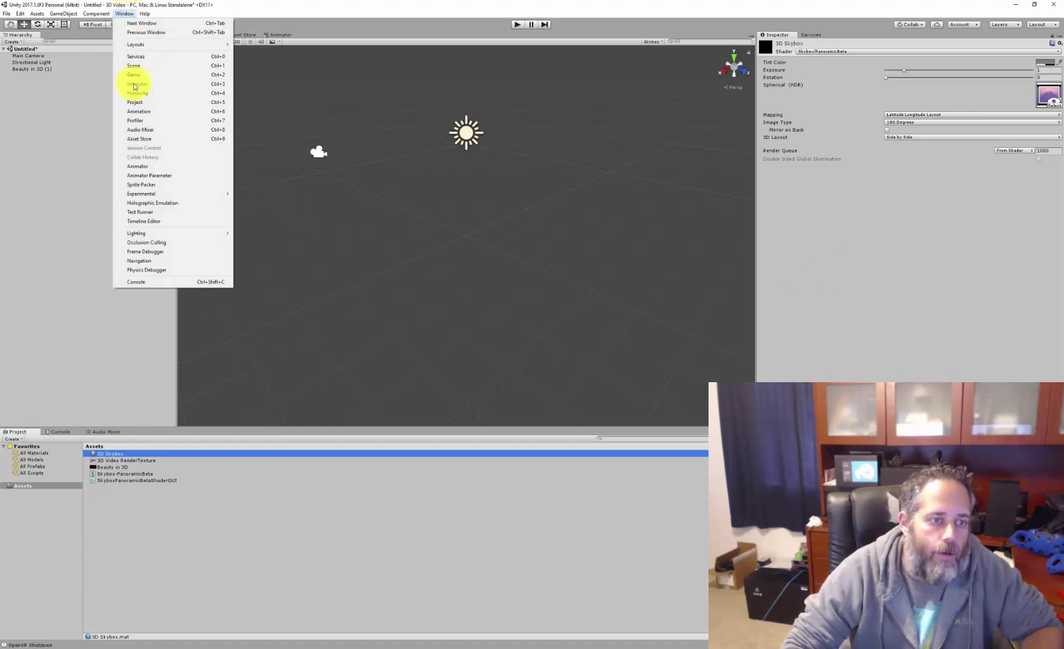
{"action": "mouse_move", "coordinate": [171, 233]}
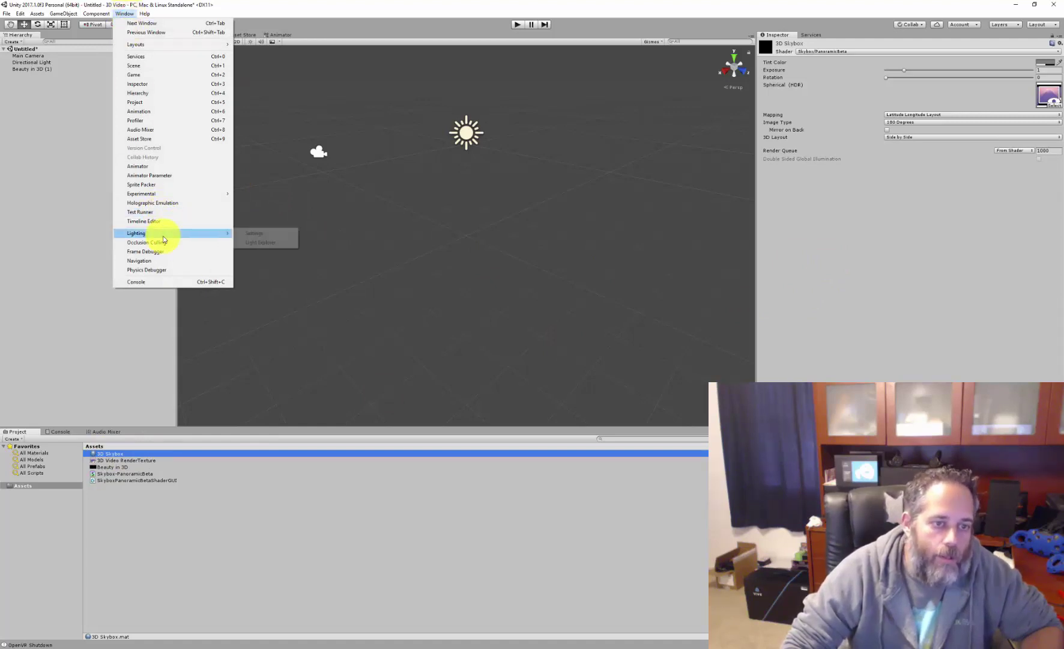
{"action": "left_click", "coordinate": [261, 234]}
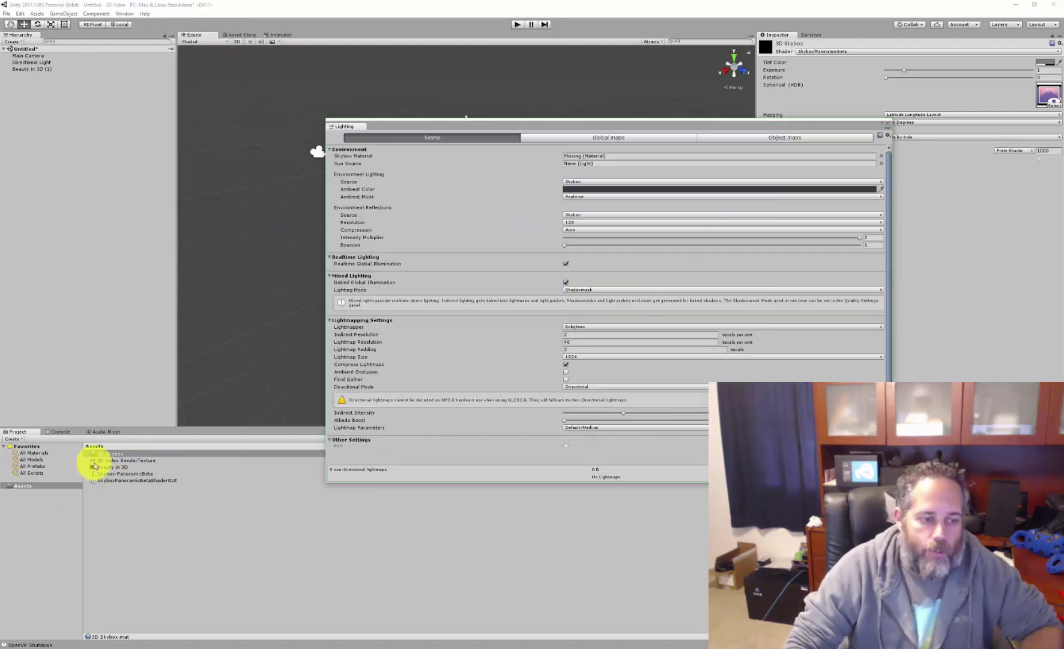
{"action": "left_click_drag", "start_coordinate": [98, 456], "coordinate": [586, 159]}
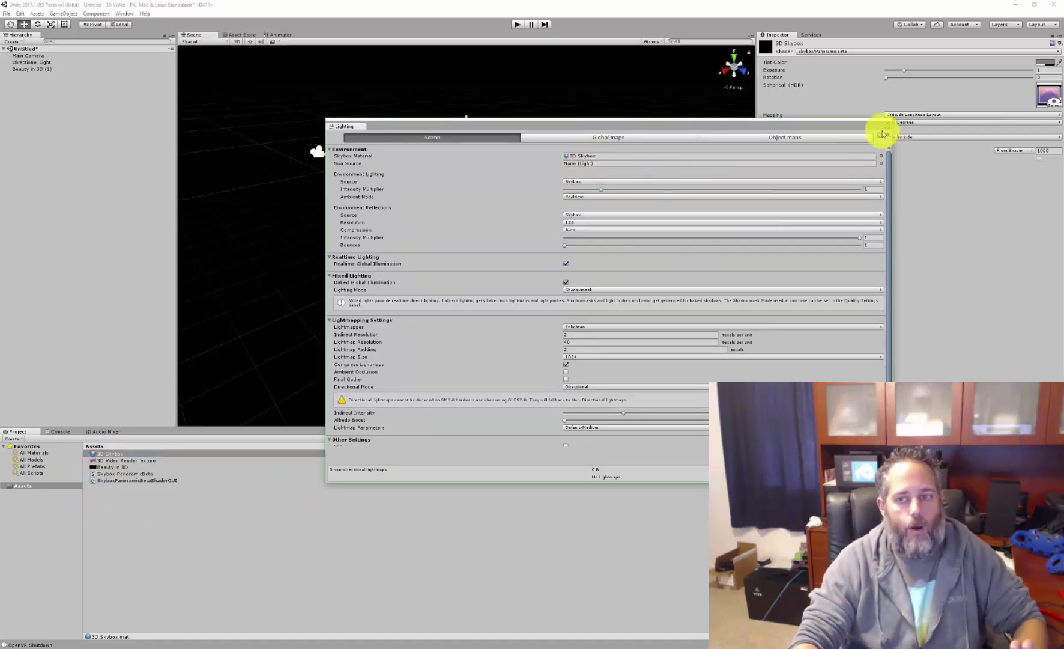
- Close Lighting settings and turn on Virtual Reality Supported in the Player settings
{"action": "left_click", "coordinate": [887, 123]}
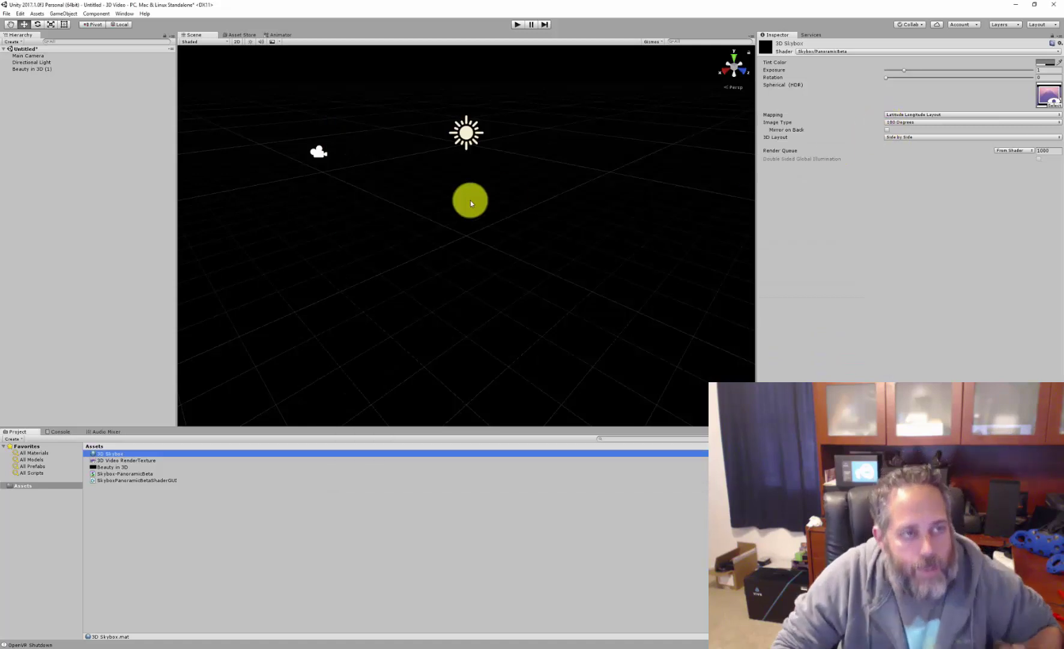
{"action": "left_click", "coordinate": [21, 14]}
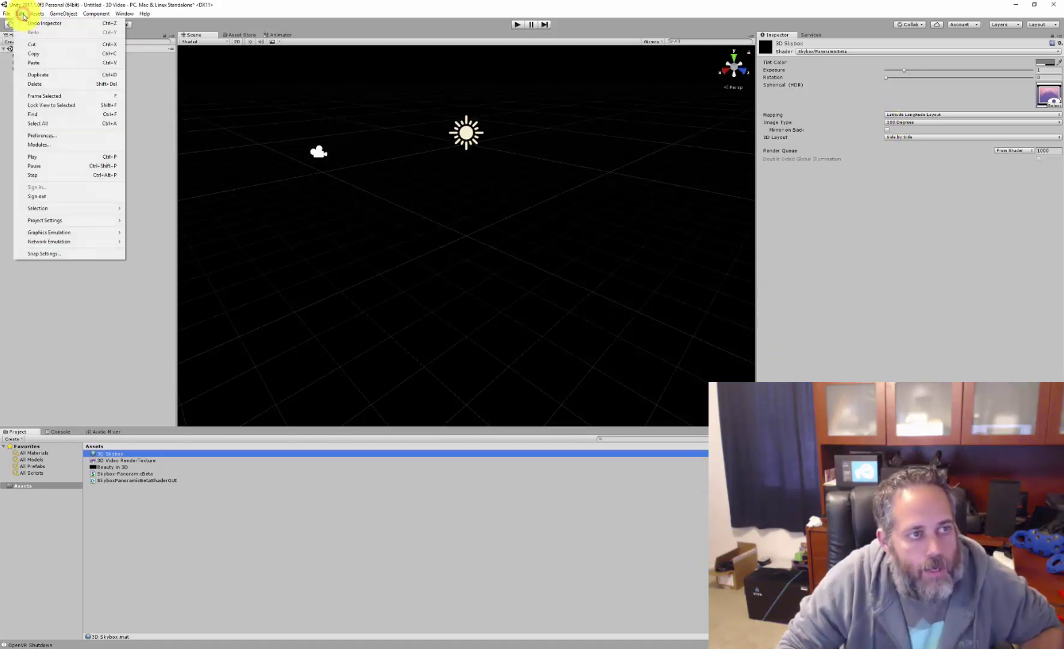
{"action": "mouse_move", "coordinate": [63, 221]}
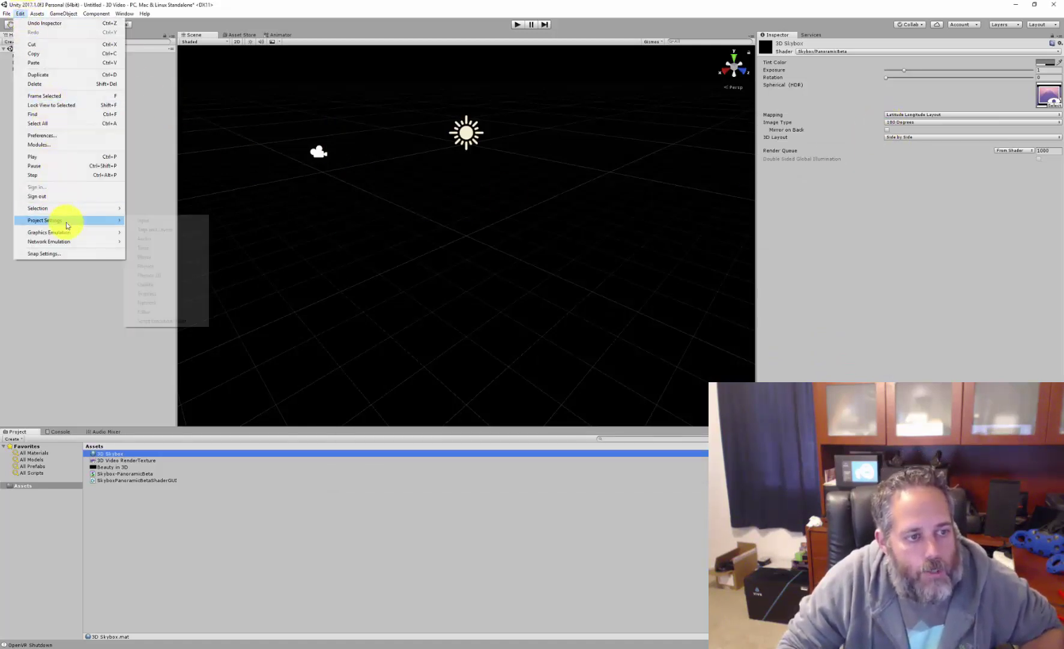
{"action": "left_click", "coordinate": [166, 256]}
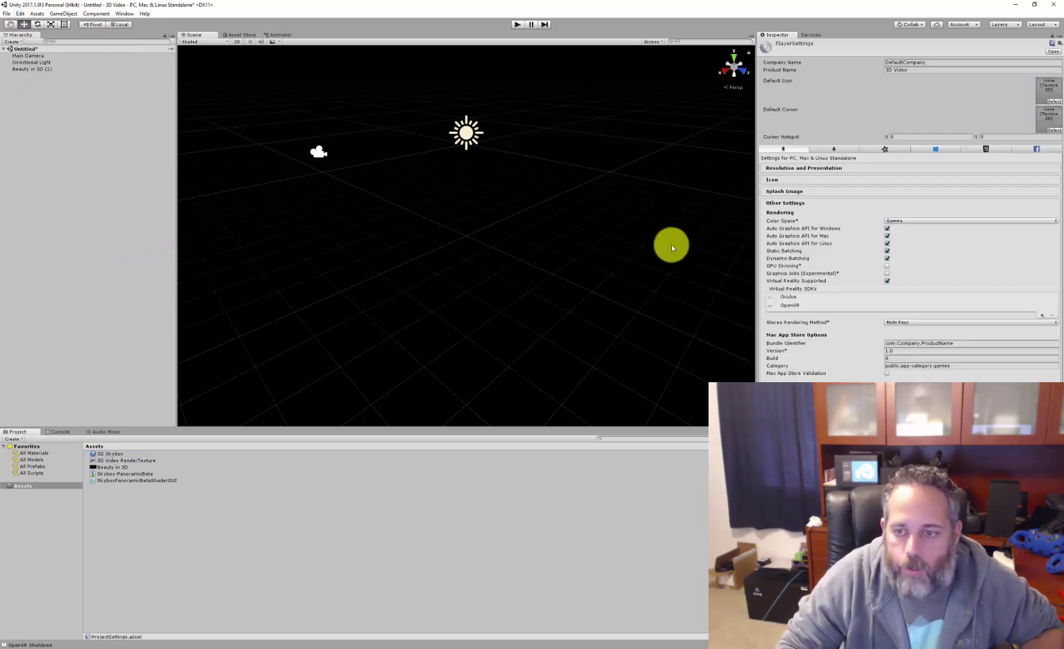
{"action": "left_click", "coordinate": [888, 282]}
{"action": "left_click", "coordinate": [887, 282]}
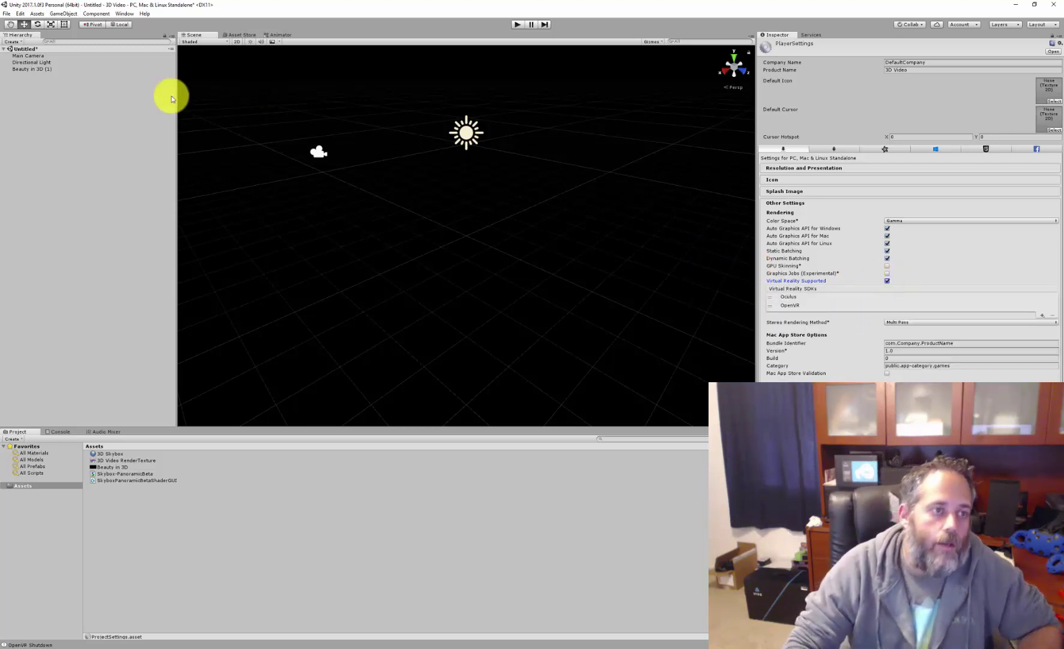
- Select the Main Camera, start Play mode, and move the floating Game view to the screen top
{"action": "left_click", "coordinate": [31, 68]}
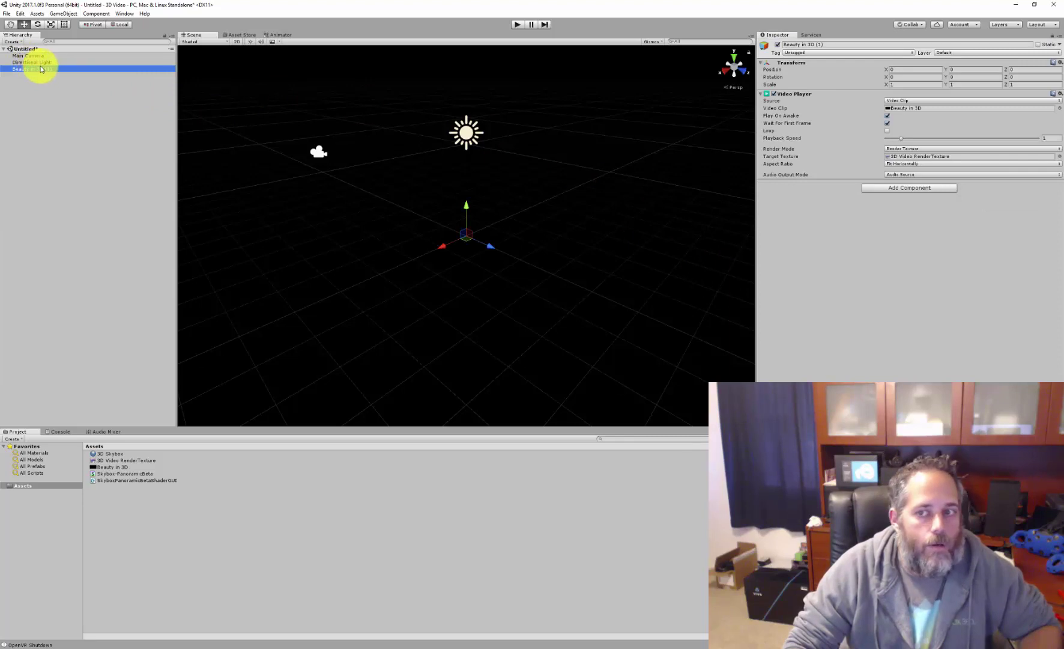
{"action": "left_click", "coordinate": [52, 62]}
{"action": "left_click", "coordinate": [70, 56]}
{"action": "left_click", "coordinate": [519, 26]}
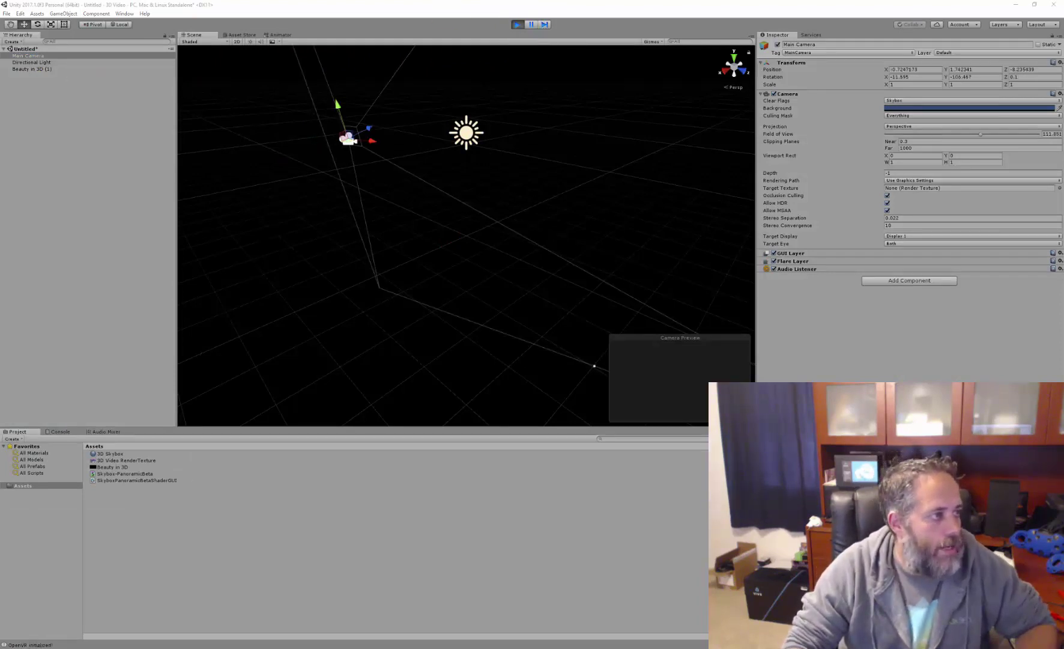
{"action": "left_click_drag", "start_coordinate": [316, 71], "coordinate": [533, 67]}
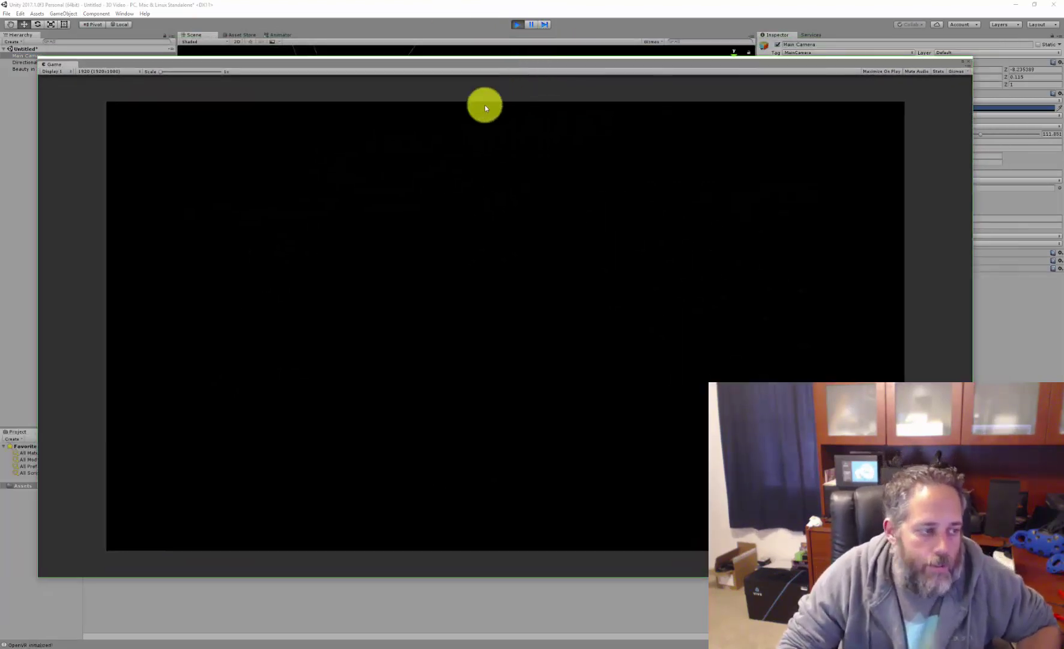